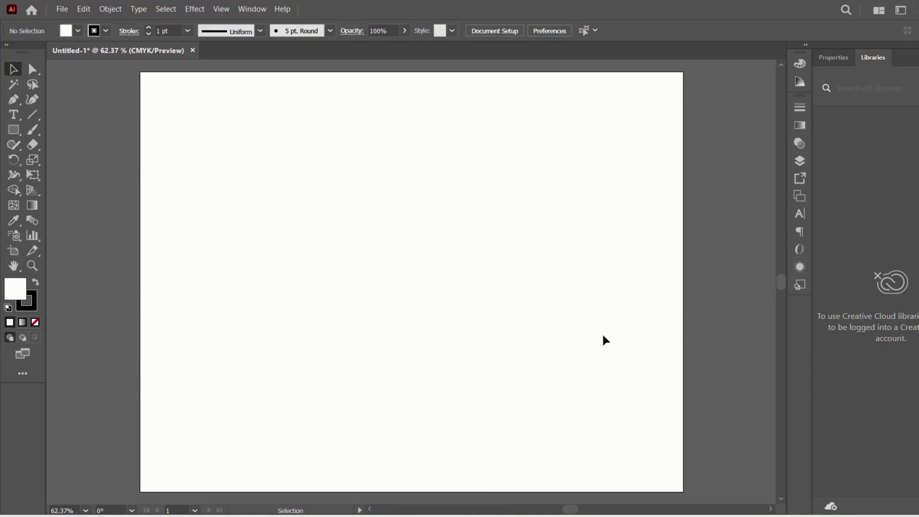
Pick a fill colour in the Color Picker and fit the artboard in the window
left_click(35, 149)
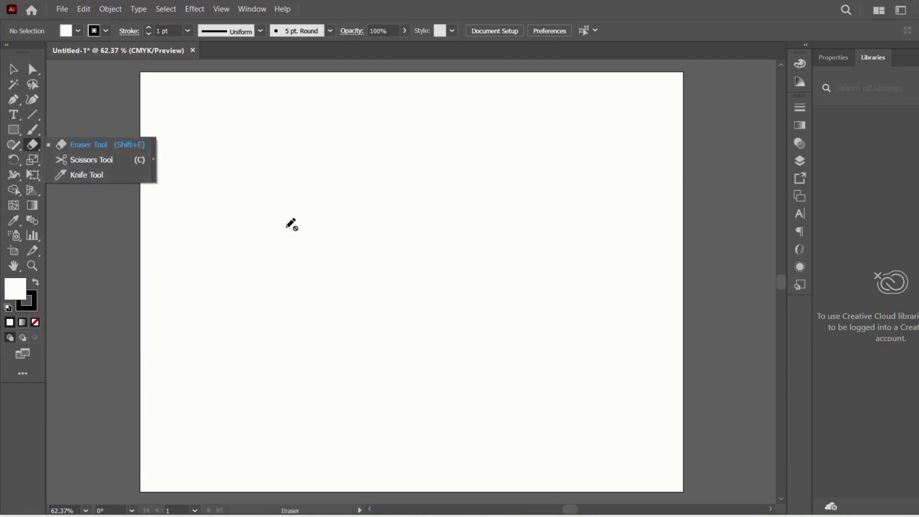
left_click(13, 71)
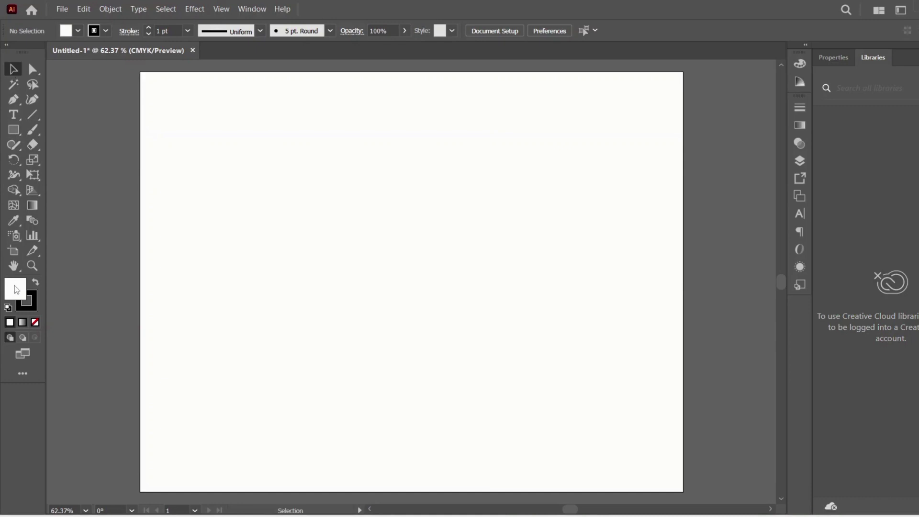
double_click(15, 289)
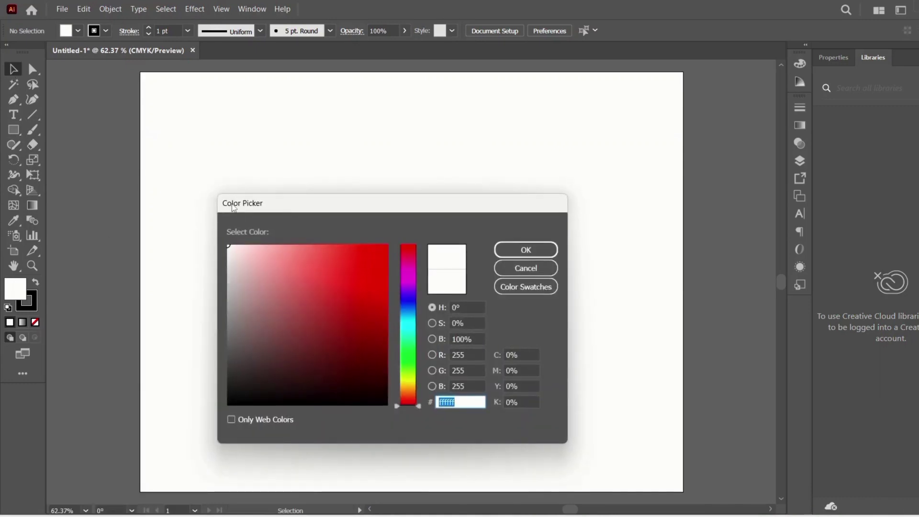
left_click(545, 256)
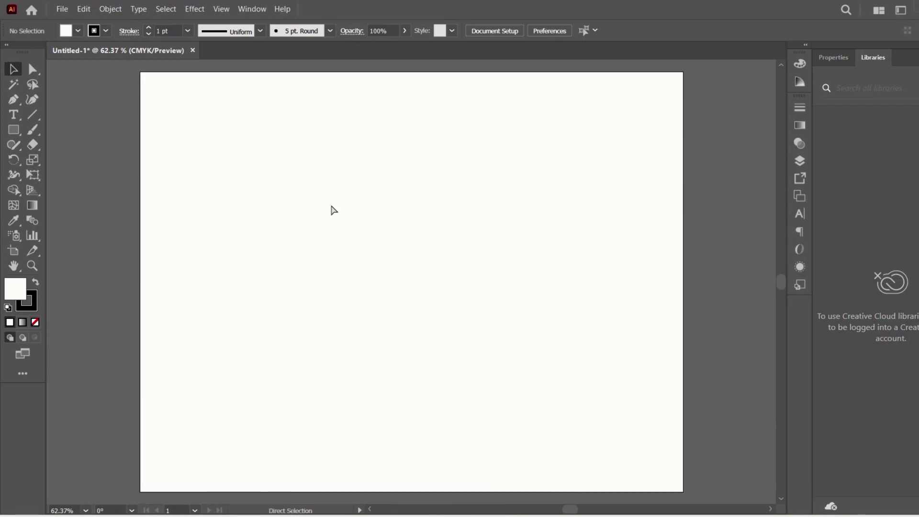
left_click(383, 238, "ctrl")
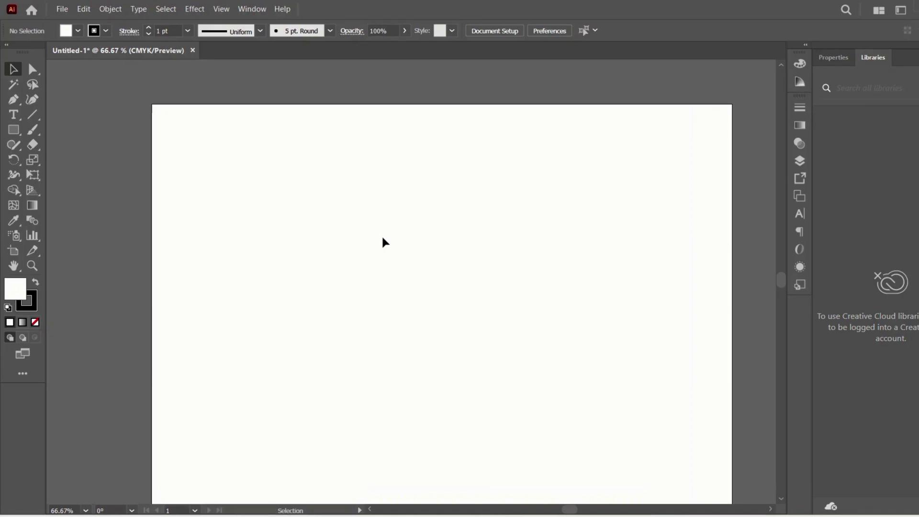
key("ctrl+0")
Draw a rectangle, move it left, and adjust its width with the side handle
left_click(14, 130)
left_click_drag(254, 153, 434, 291)
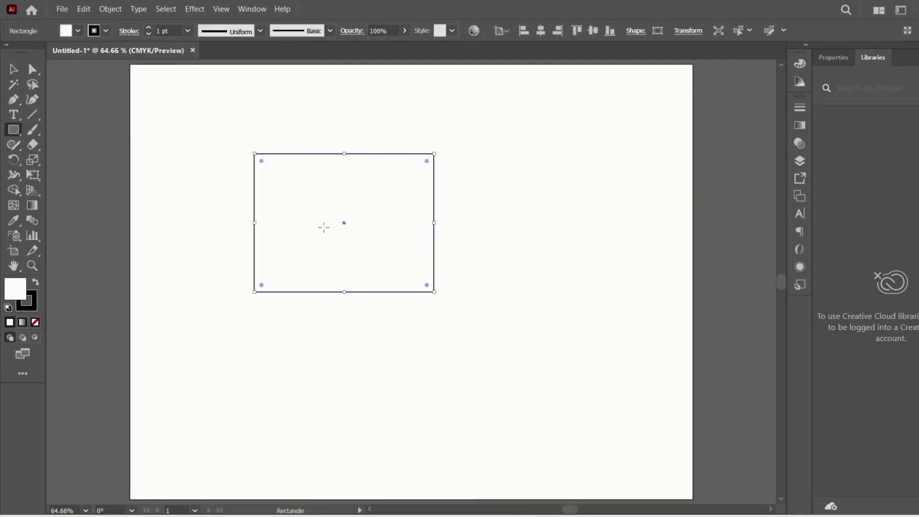
key("v")
mouse_move(300, 219)
left_mouse_down()
mouse_move(226, 225)
mouse_move(235, 222)
left_mouse_up()
left_click_drag(367, 226, 431, 224)
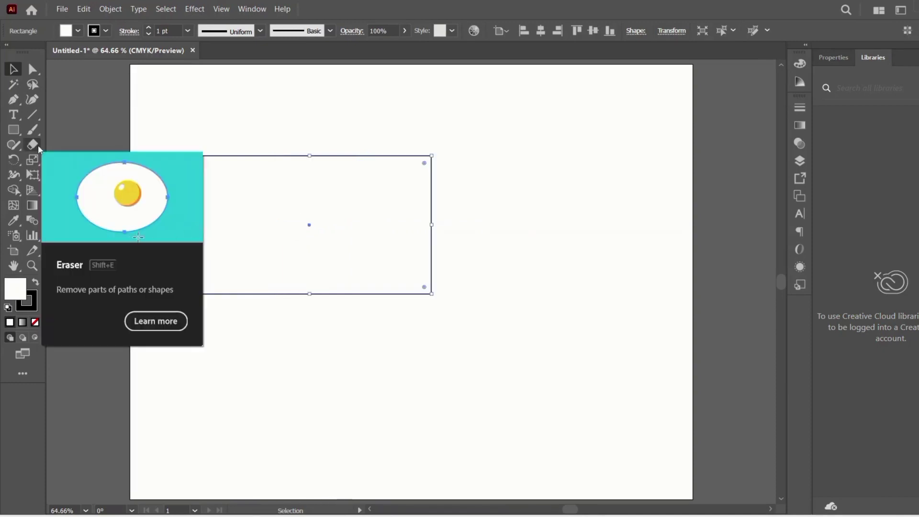
left_click_drag(432, 224, 375, 224)
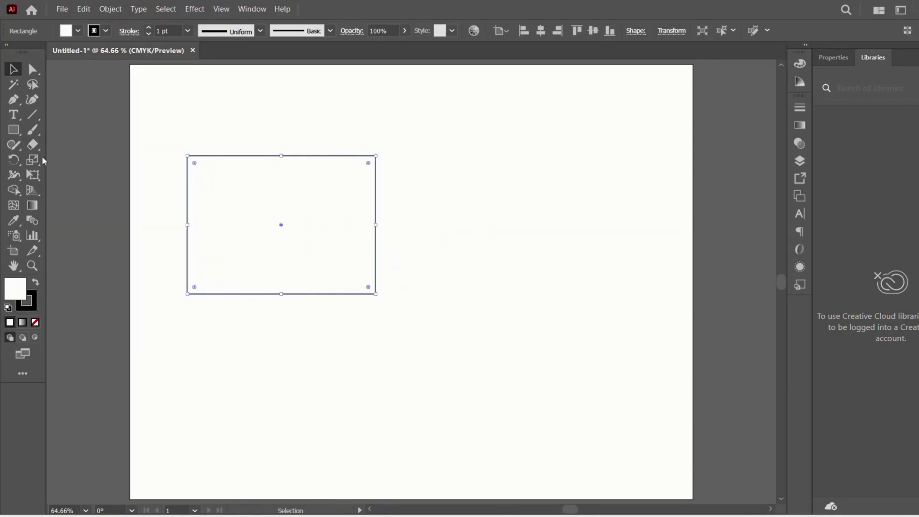
left_click(33, 145)
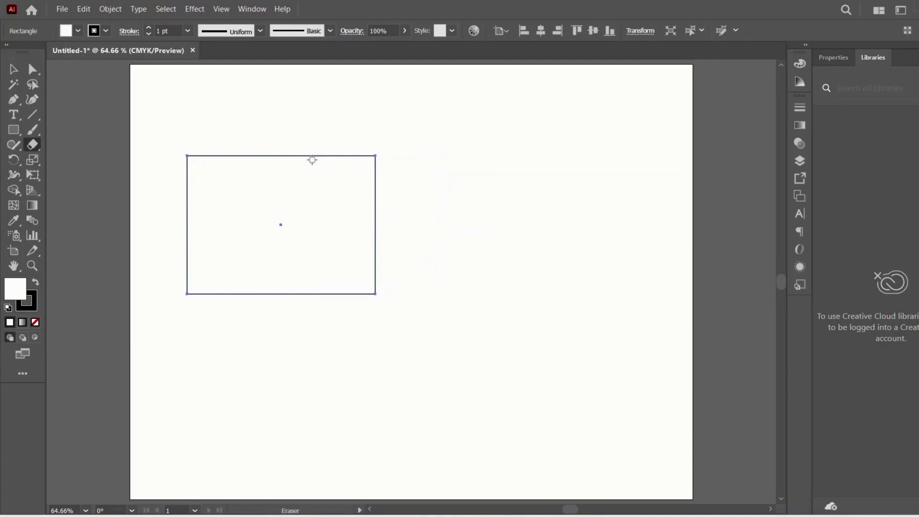
Draw a long diagonal line to the right of the rectangle
left_click(33, 115)
left_click(520, 310)
left_click(514, 297)
left_click_drag(423, 277, 611, 137)
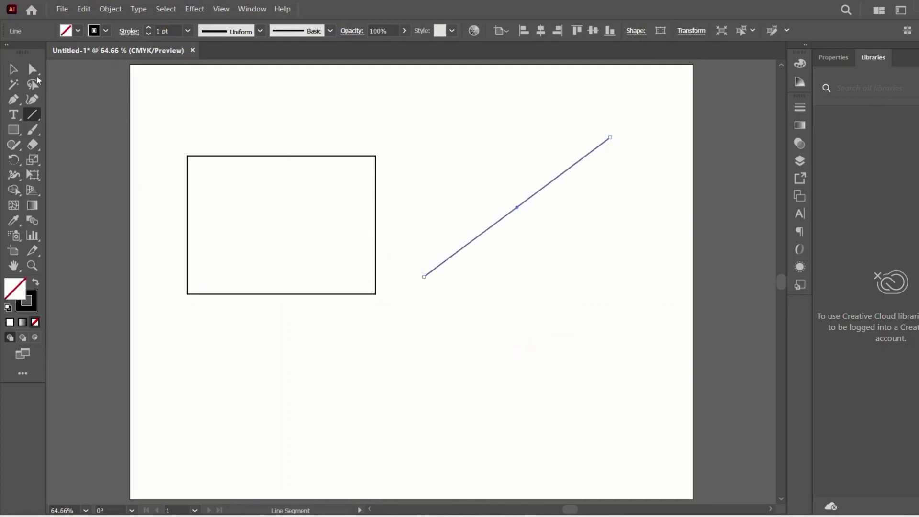
Choose the Eraser and adjust its size with the bracket keys
left_click(32, 145)
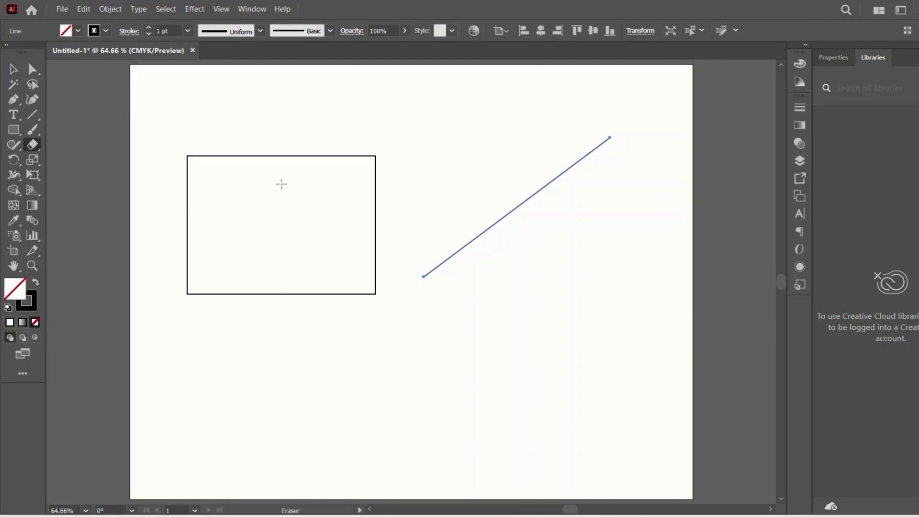
key("bracketright")
key("bracketright")
key("bracketright")
key("bracketright")
key("bracketright")
key("bracketleft")
key("bracketleft")
key("bracketleft")
key("bracketleft")
key("bracketleft")
Erase two gaps in the diagonal line, splitting it into three segments
left_click_drag(546, 154, 567, 183)
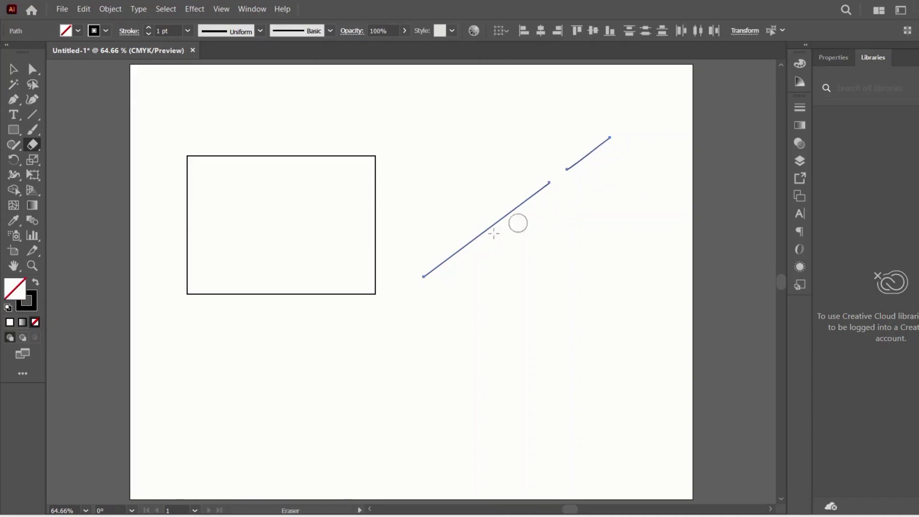
left_click_drag(446, 214, 494, 249)
key("v")
left_click_drag(525, 343, 467, 333)
Drag the lower, middle and upper line segments apart to new positions
left_click_drag(439, 266, 504, 321)
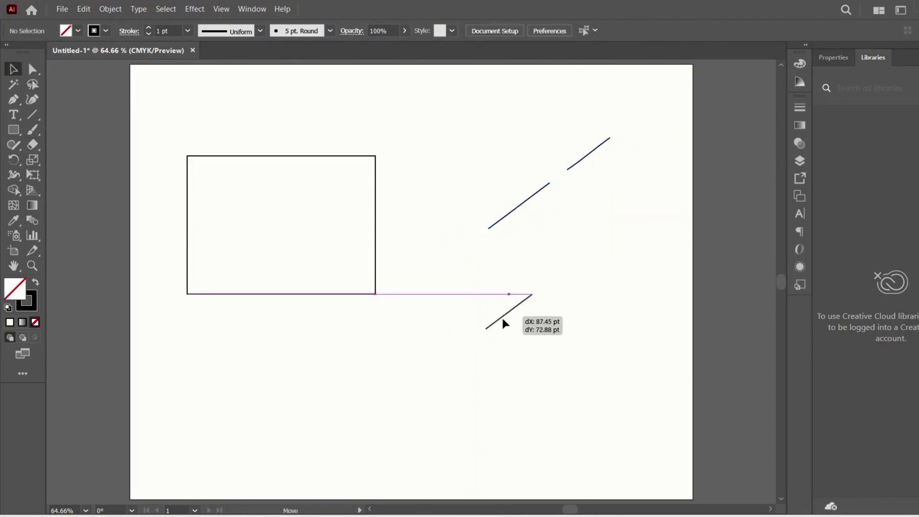
left_click(510, 213)
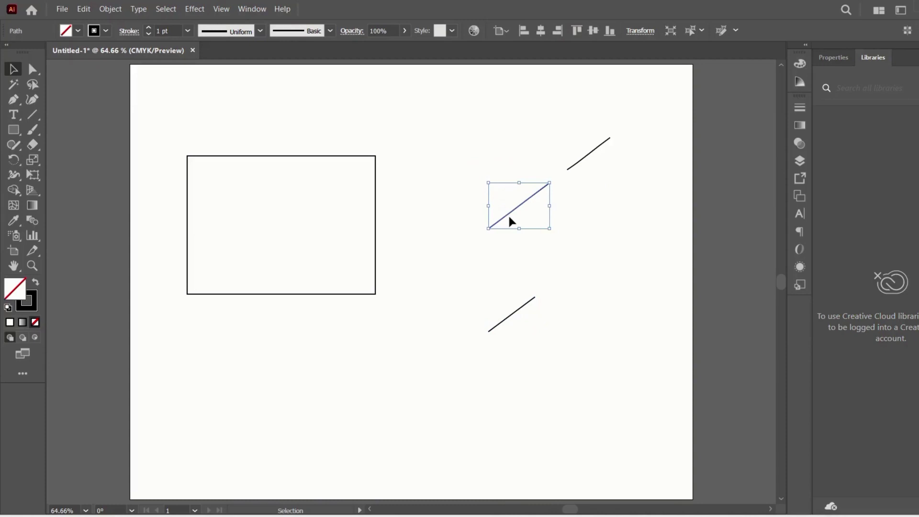
left_click_drag(510, 221, 486, 175)
left_click_drag(572, 170, 599, 189)
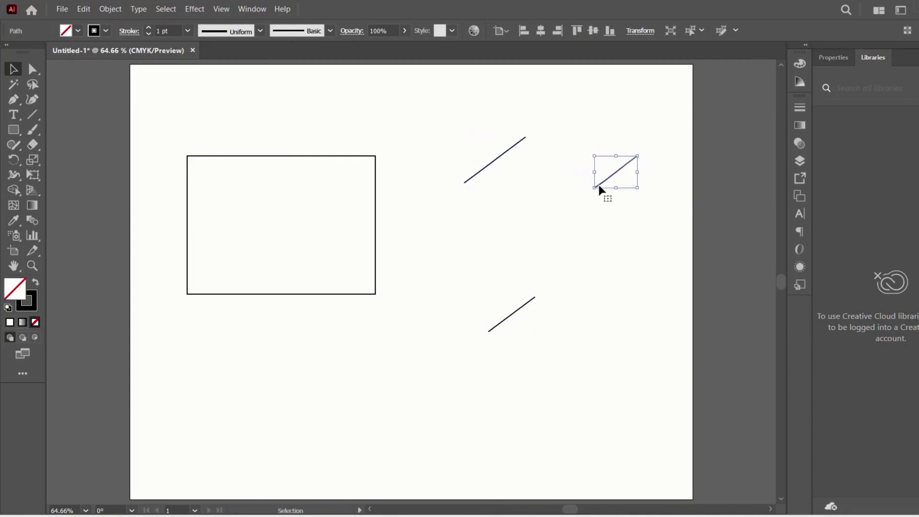
left_click(643, 253)
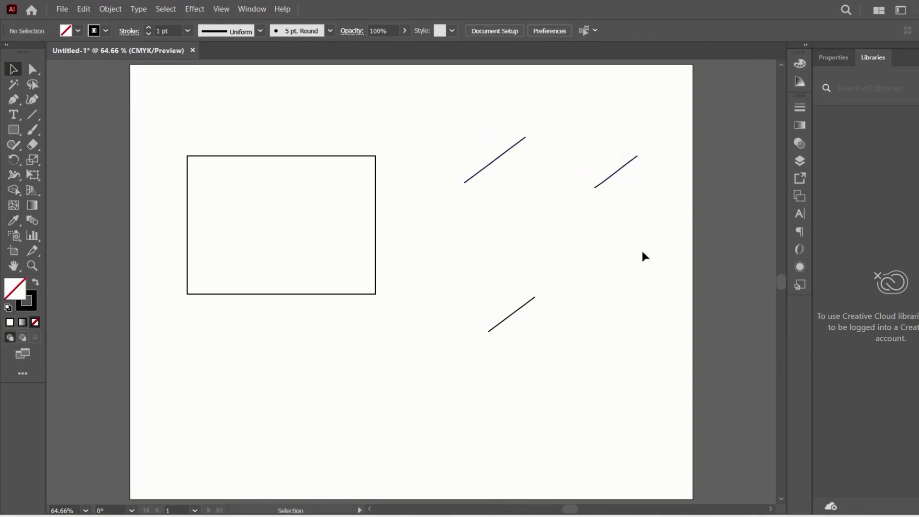
left_click(377, 262)
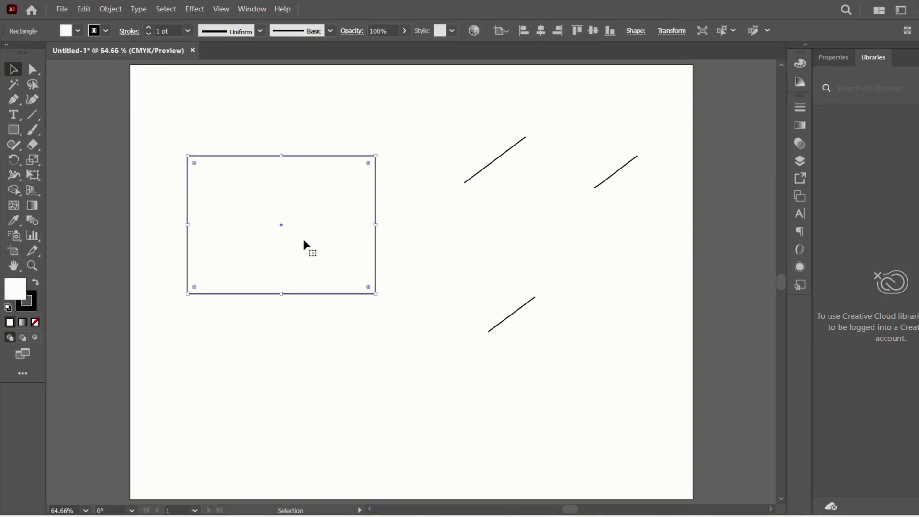
Erase three curved strokes diagonally through the rectangle, cutting it into four pieces
left_click(33, 144)
left_click_drag(185, 199, 294, 137)
mouse_move(206, 302)
left_mouse_down()
mouse_move(250, 277)
mouse_move(370, 129)
left_mouse_up()
left_click_drag(405, 211, 318, 358)
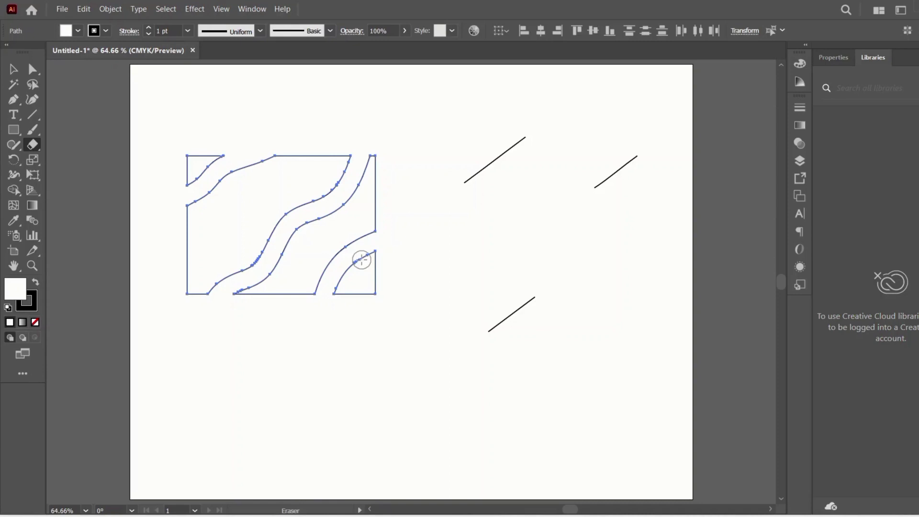
left_click(14, 69)
left_click(245, 381)
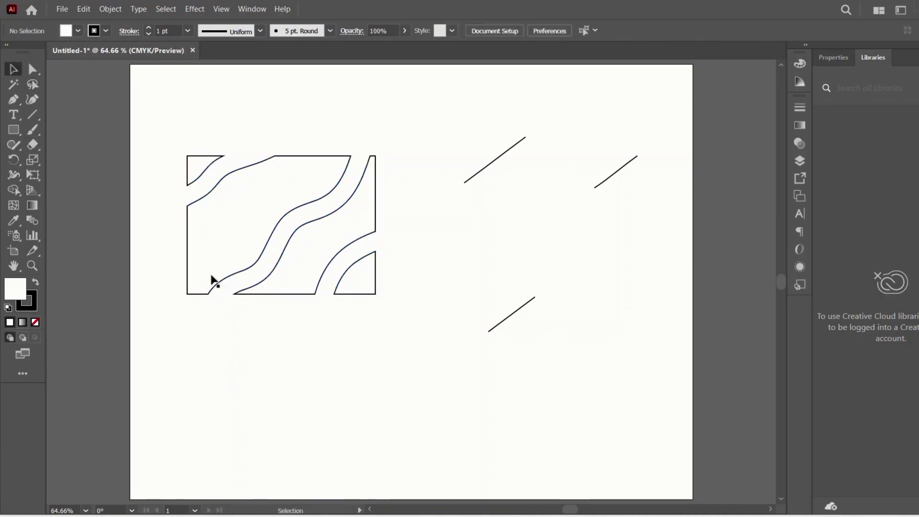
Drag the four cut pieces apart, then undo the moves
left_click_drag(211, 226, 139, 353)
left_click_drag(312, 253, 383, 435)
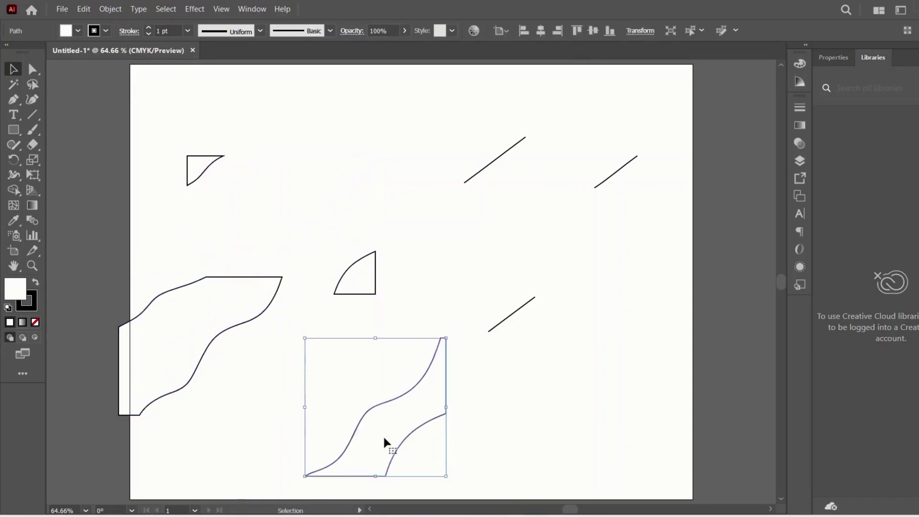
left_click_drag(360, 290, 376, 134)
left_click_drag(220, 157, 170, 71)
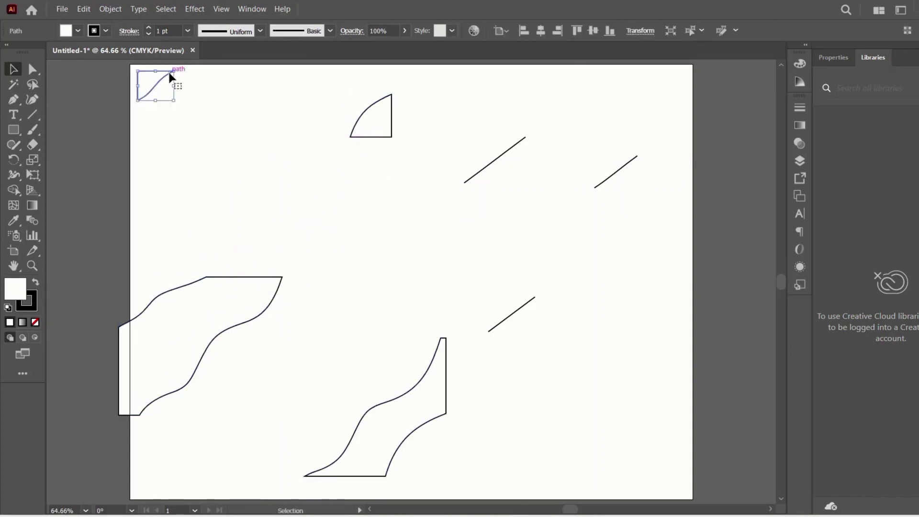
key("ctrl+z")
key("ctrl+z")
key("ctrl+z")
key("ctrl+z")
key("ctrl+z")
Marquee-select all pieces and line segments and move them up and right
left_click(313, 372)
left_click_drag(165, 142, 656, 380)
left_click_drag(291, 229, 414, 194)
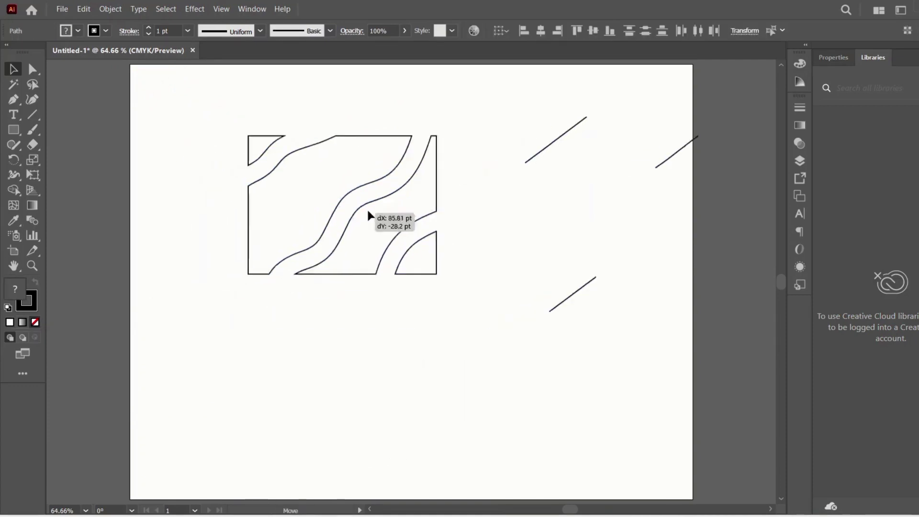
left_click(290, 401)
left_click(14, 129)
Draw a circle on the left and erase its upper-right arc with the Path Eraser
left_click(67, 159)
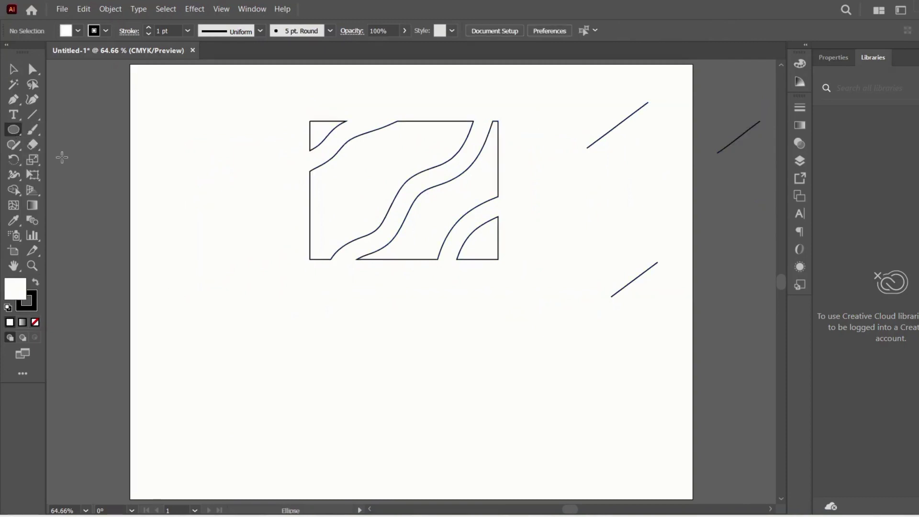
mouse_move(147, 223)
left_mouse_down()
mouse_move(251, 333)
mouse_move(271, 341)
left_mouse_up()
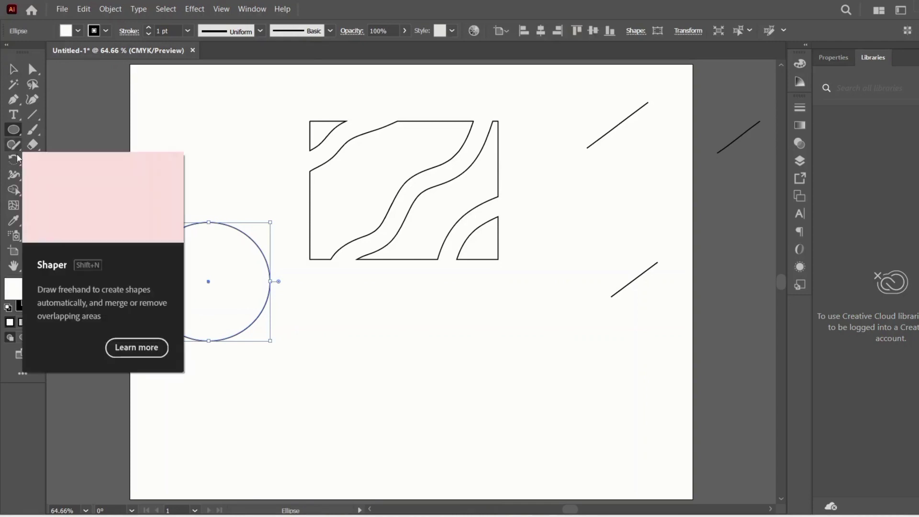
left_click(16, 148)
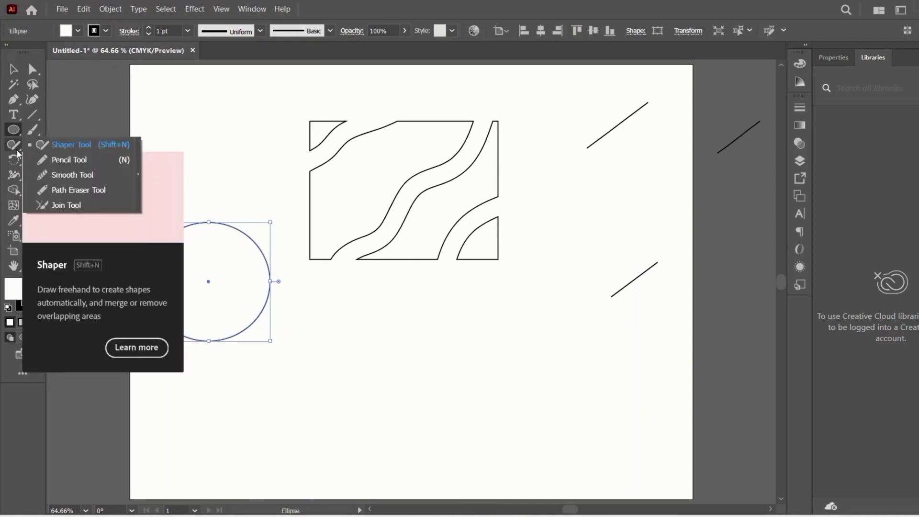
left_click(86, 190)
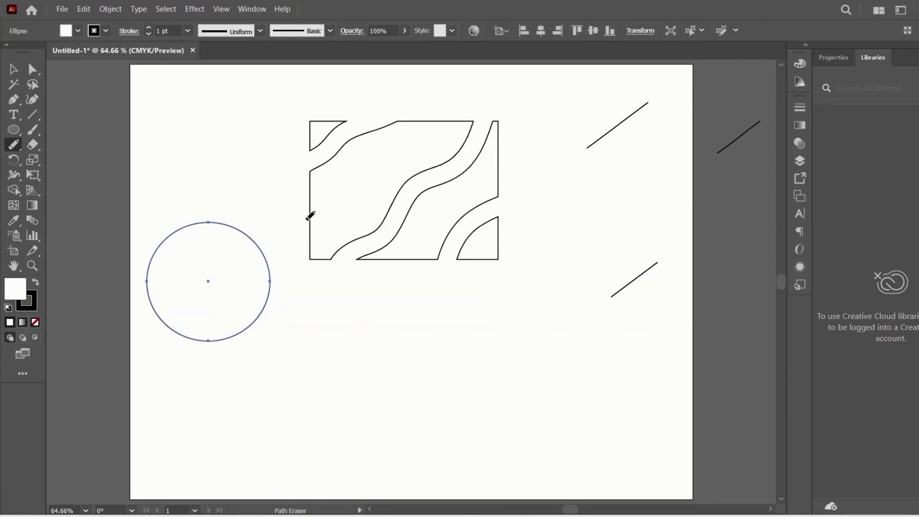
left_click_drag(218, 219, 266, 253)
Move the open arc down and right and set its stroke weight to 2 pt
left_click(13, 69)
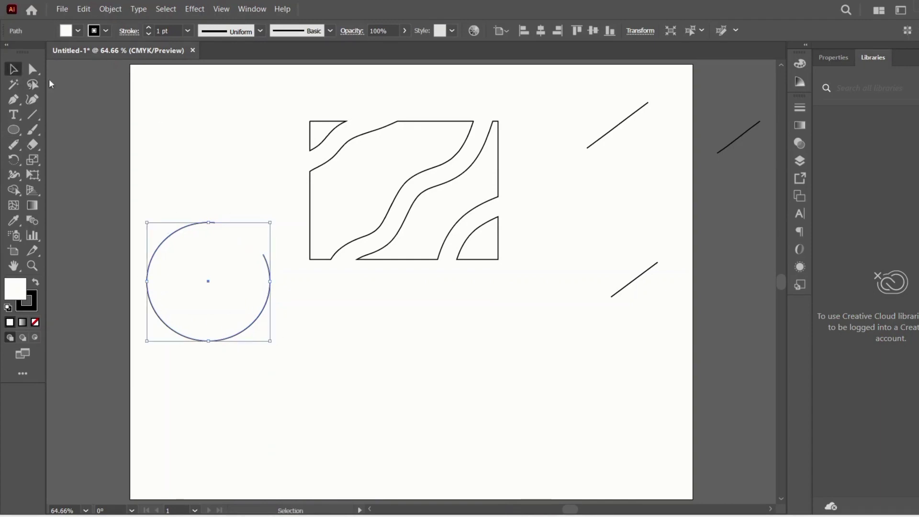
left_click(142, 130)
left_click_drag(267, 254, 337, 342)
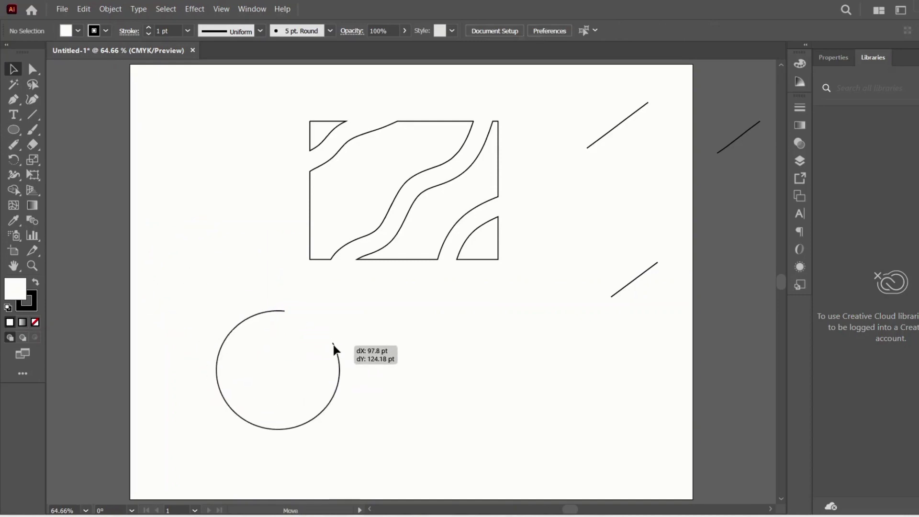
left_click(149, 28)
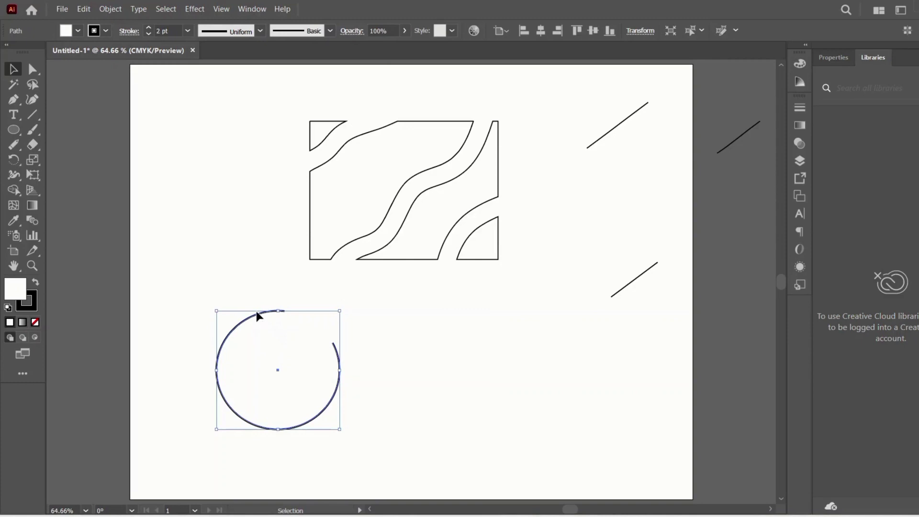
Add start and end arrowheads to the arc in the Stroke panel
left_click(135, 34)
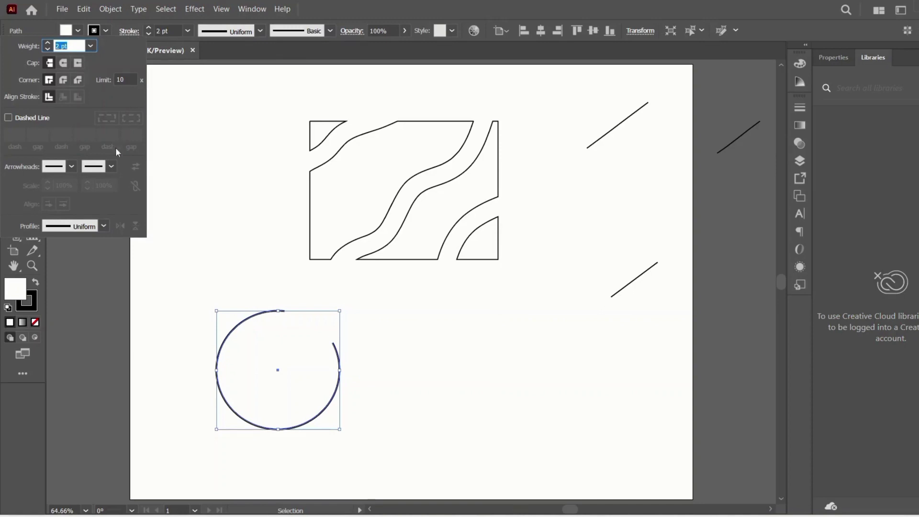
left_click(63, 170)
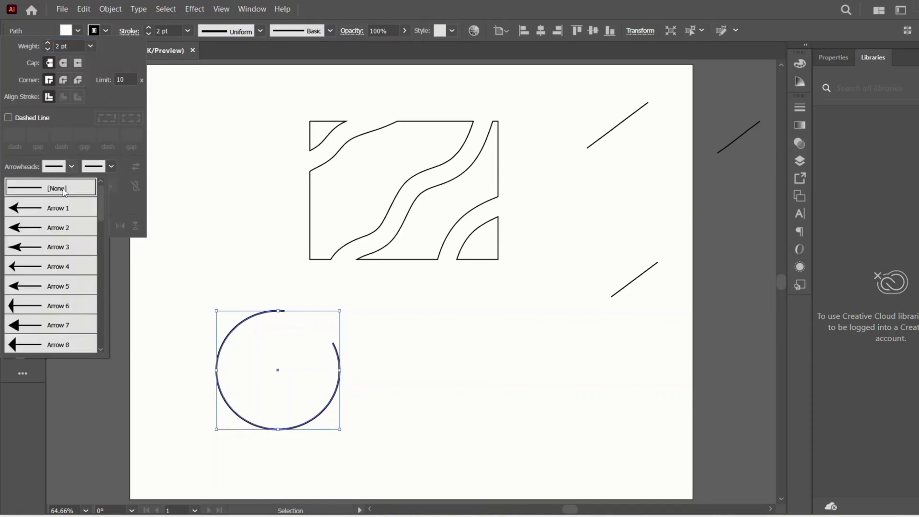
left_click(46, 228)
left_click(96, 167)
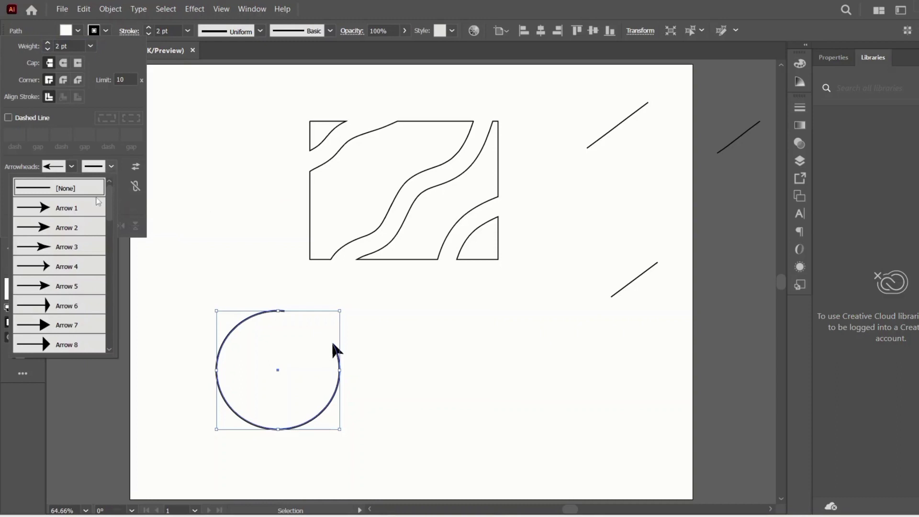
scroll(48, 317, "down", 10)
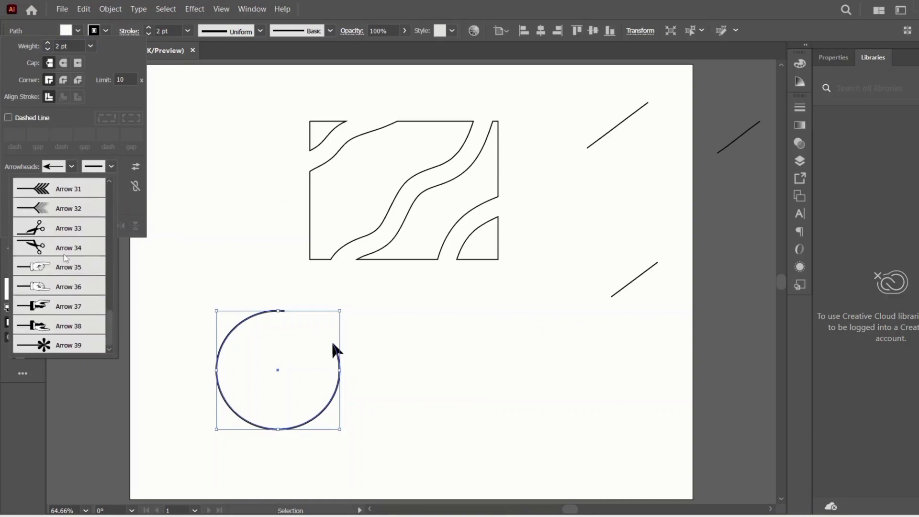
scroll(58, 245, "up", 10)
left_click(55, 214)
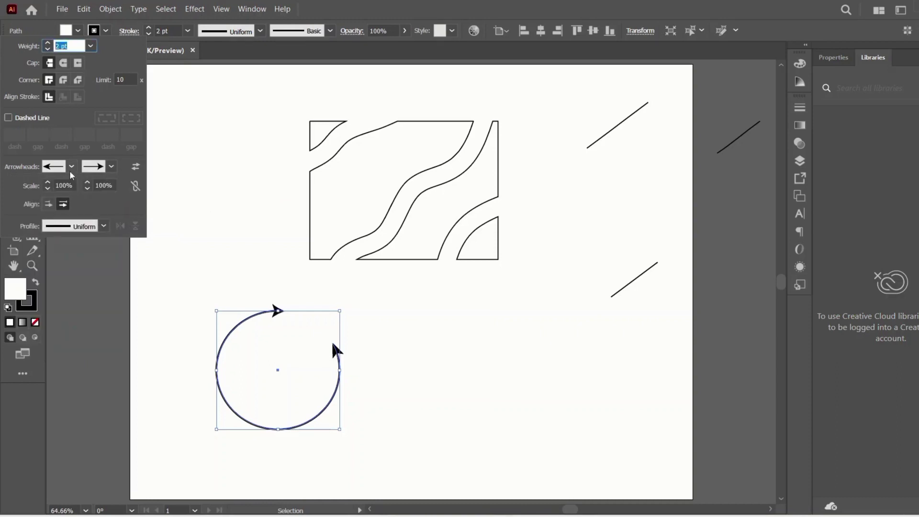
left_click(106, 168)
left_click(50, 248)
left_click(71, 167)
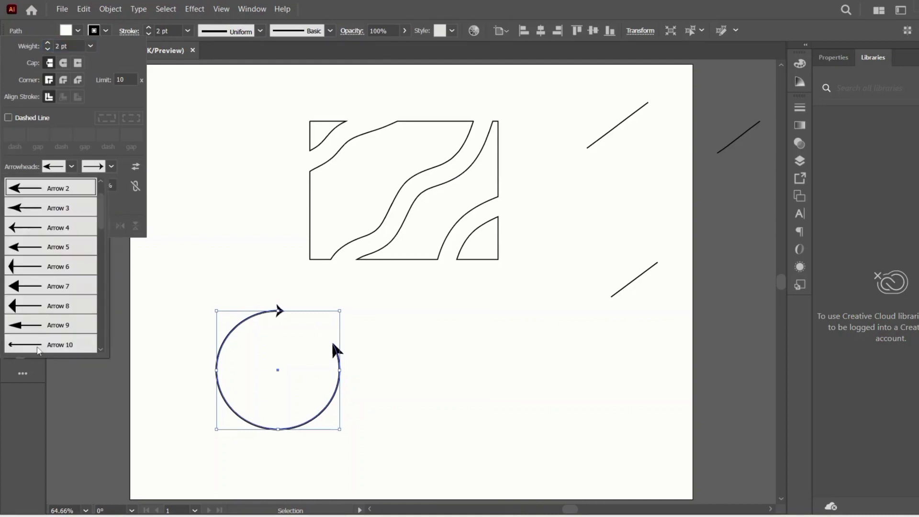
left_click(39, 351)
left_click(431, 441)
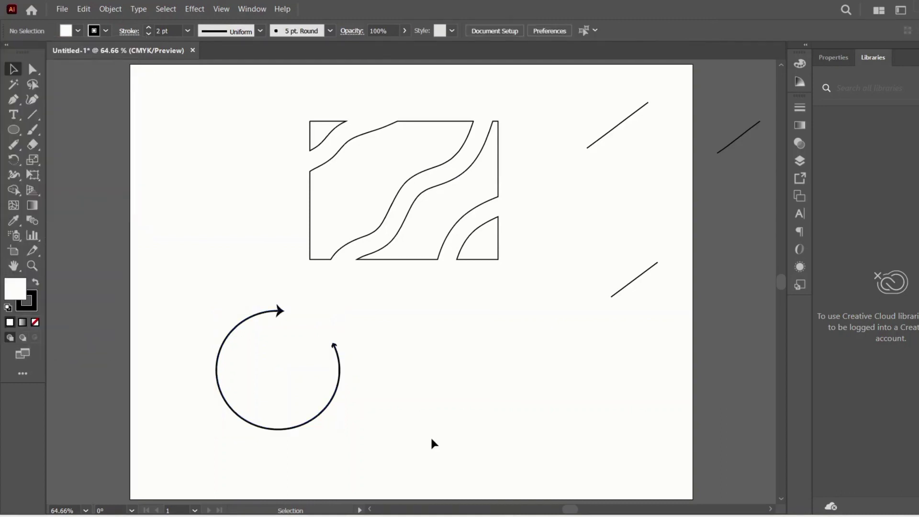
Rotate the arrowed arc around its centre
left_click(339, 368)
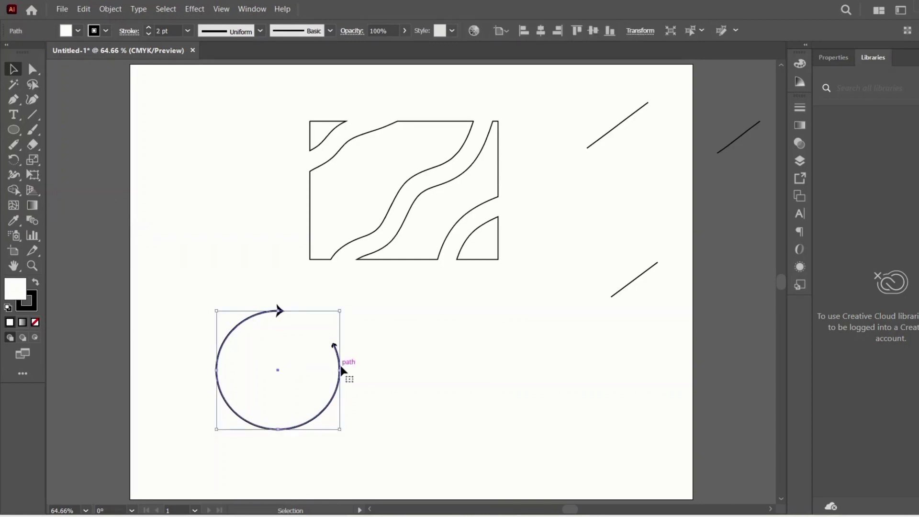
left_click_drag(346, 307, 396, 385)
left_click(434, 369)
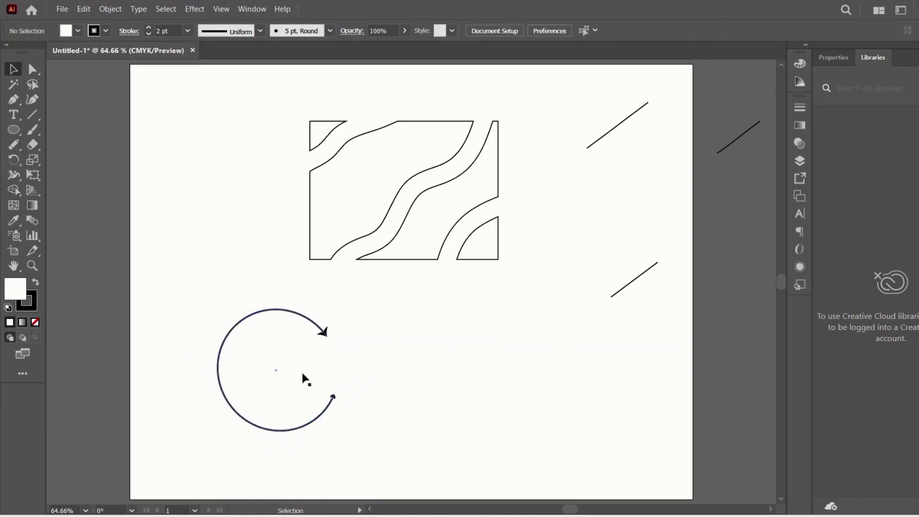
Add Lorem ipsum placeholder text, enlarge it and place it inside the arc
left_click(13, 115)
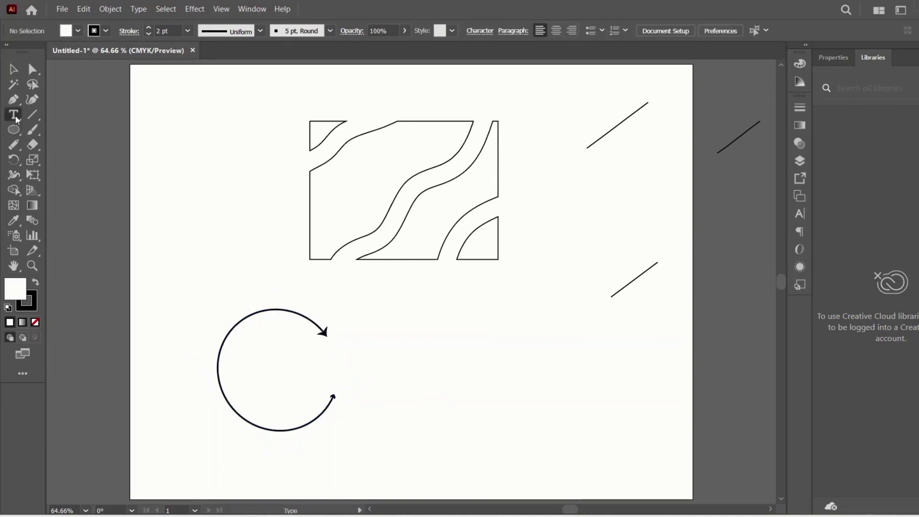
left_click(412, 345)
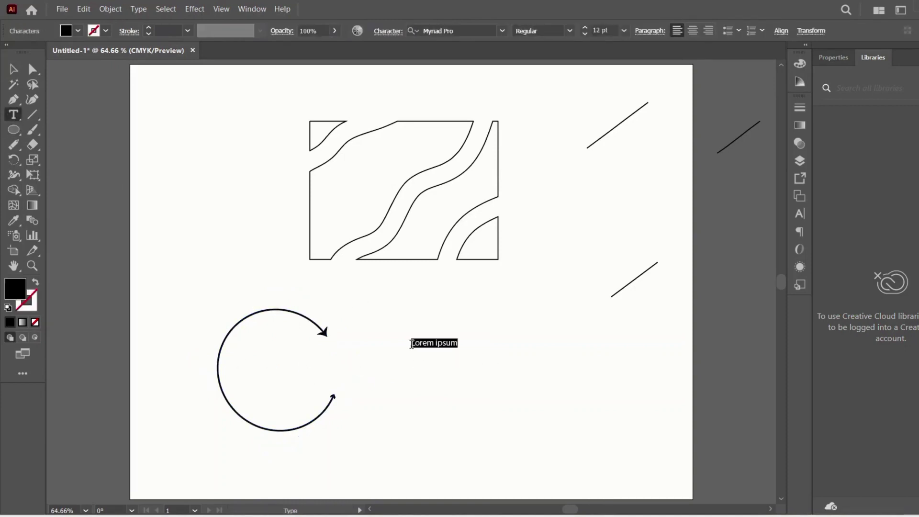
left_click(13, 69)
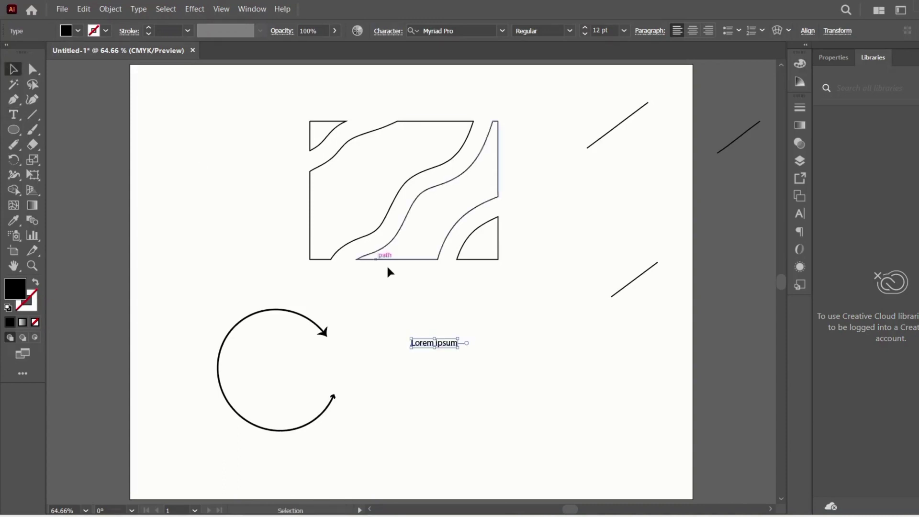
mouse_move(459, 338)
left_mouse_down()
mouse_move(521, 322)
mouse_move(395, 371)
left_mouse_up()
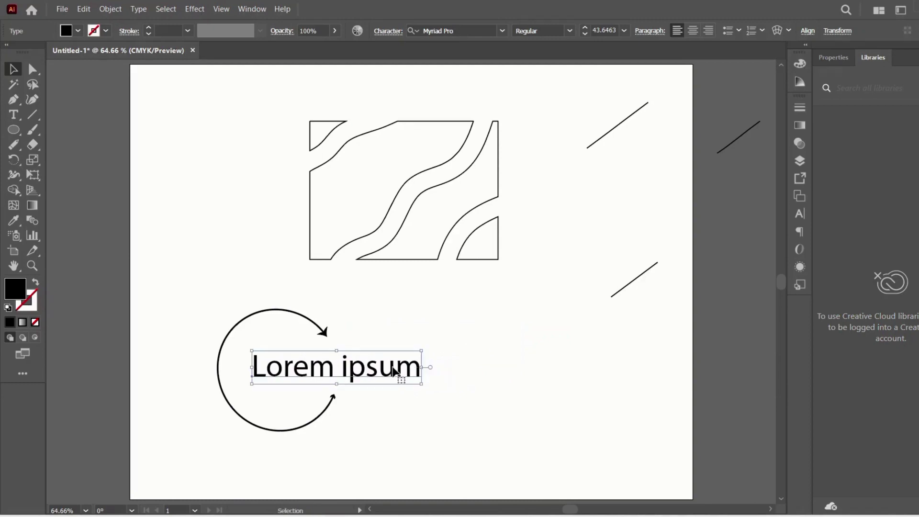
left_click(476, 361)
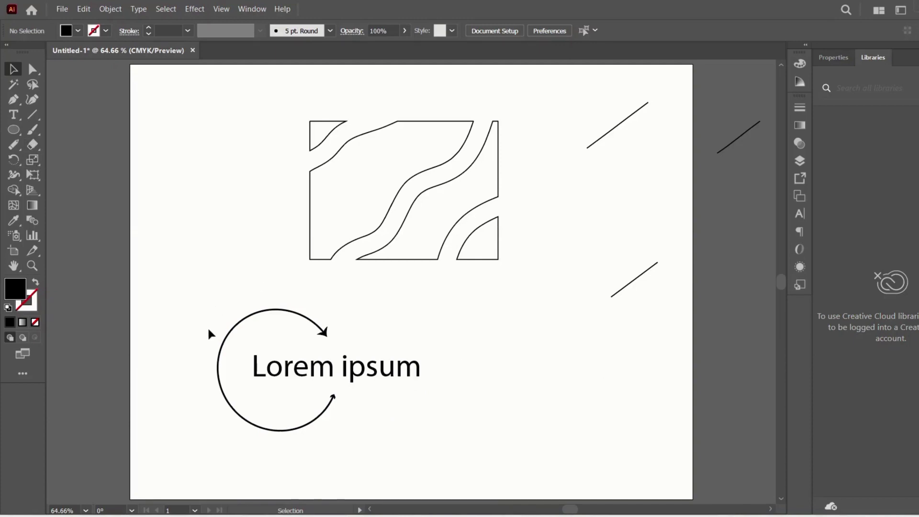
left_click(18, 152)
Delete the arrowed arc and the Lorem ipsum text
left_click_drag(239, 321, 403, 444)
key("Delete")
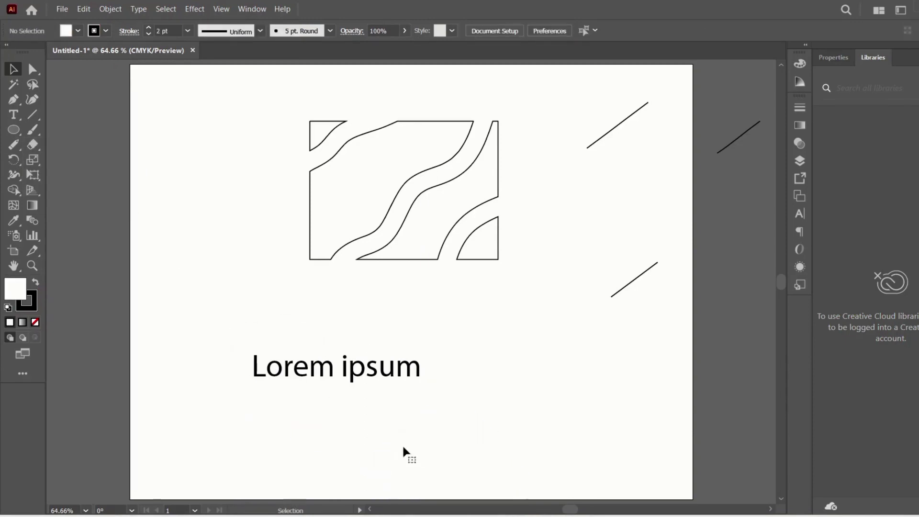
left_click(359, 369)
key("Delete")
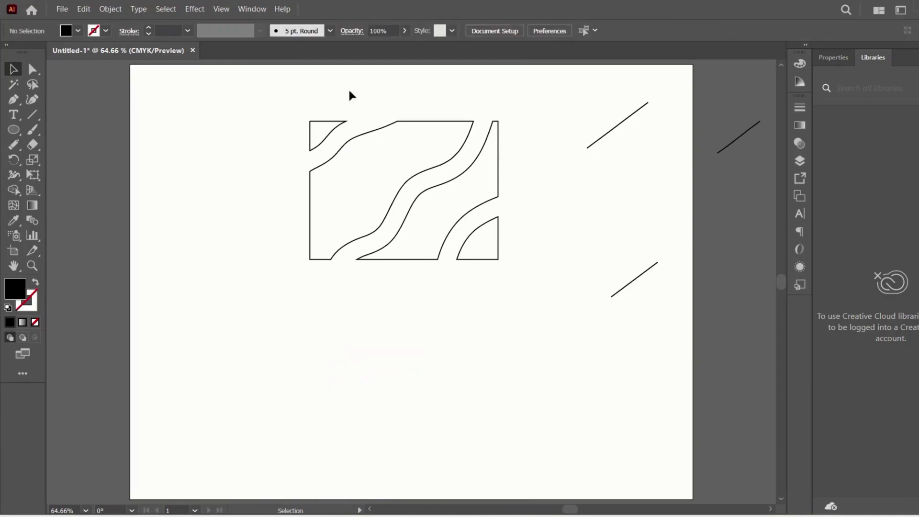
Draw a new circle at the lower left with the Ellipse tool
left_click(12, 130)
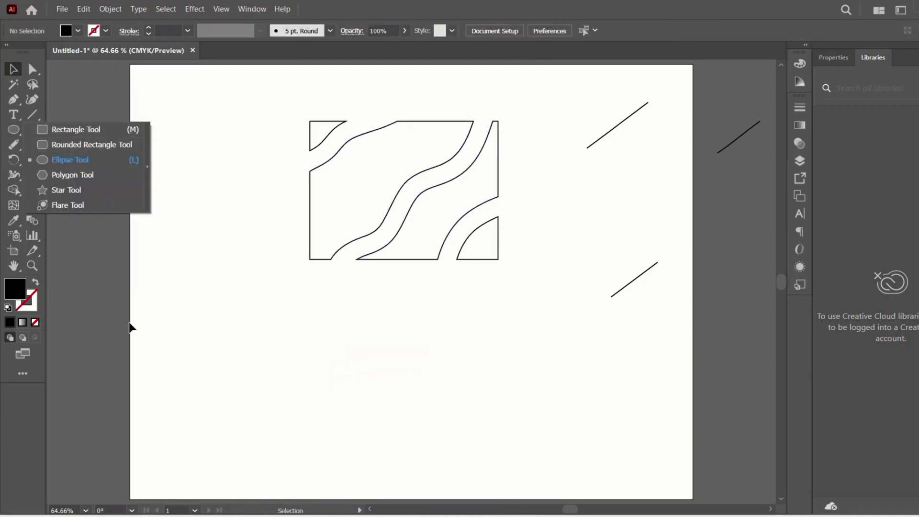
left_click(144, 290)
left_click_drag(145, 290, 198, 349)
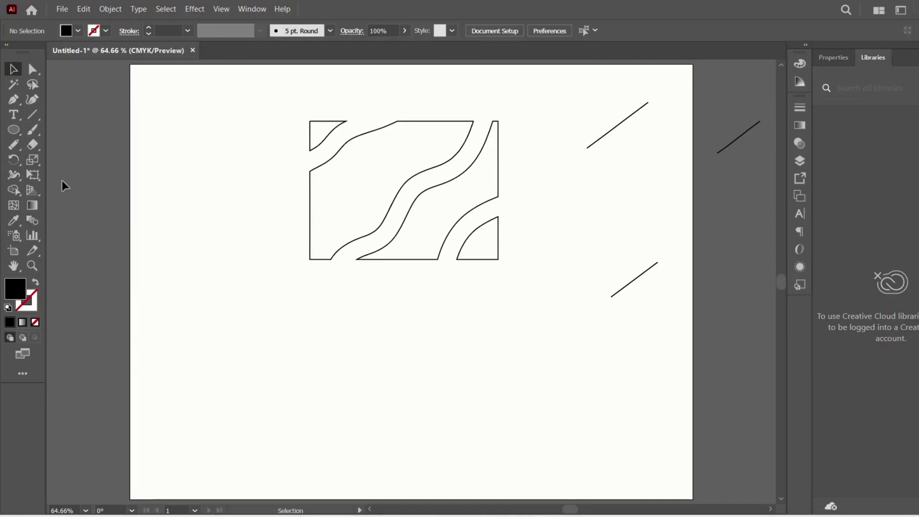
left_click(14, 129)
left_click_drag(162, 282, 319, 441)
Swap the circle's fill and stroke, then try the Scissors tool and dismiss its warning
left_click(36, 283)
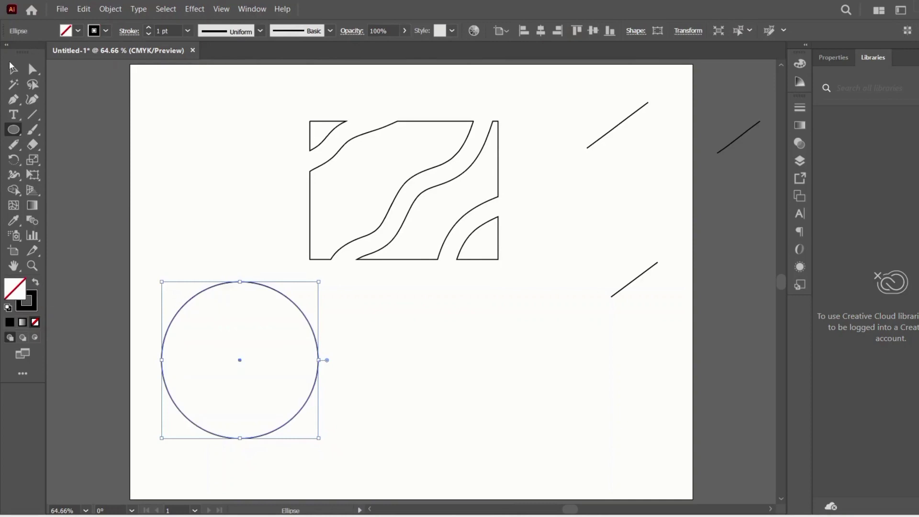
left_click(14, 70)
left_click(39, 142)
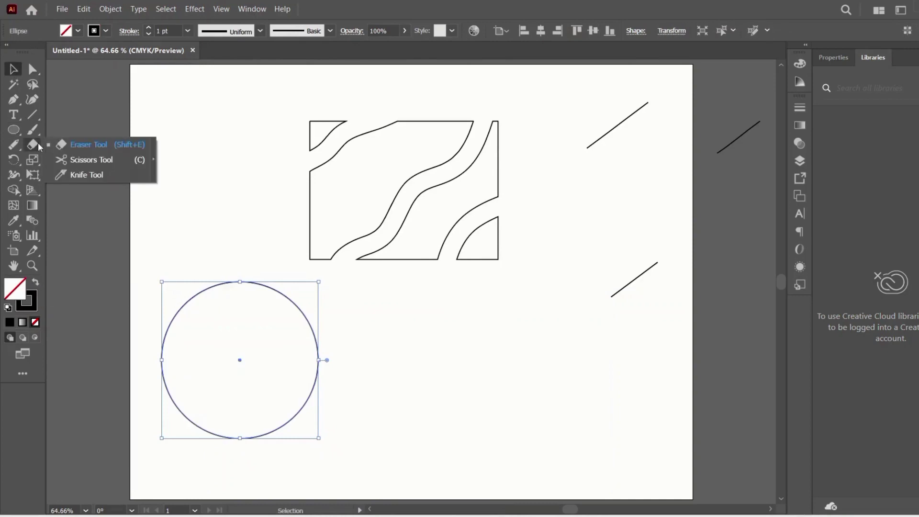
left_click(102, 161)
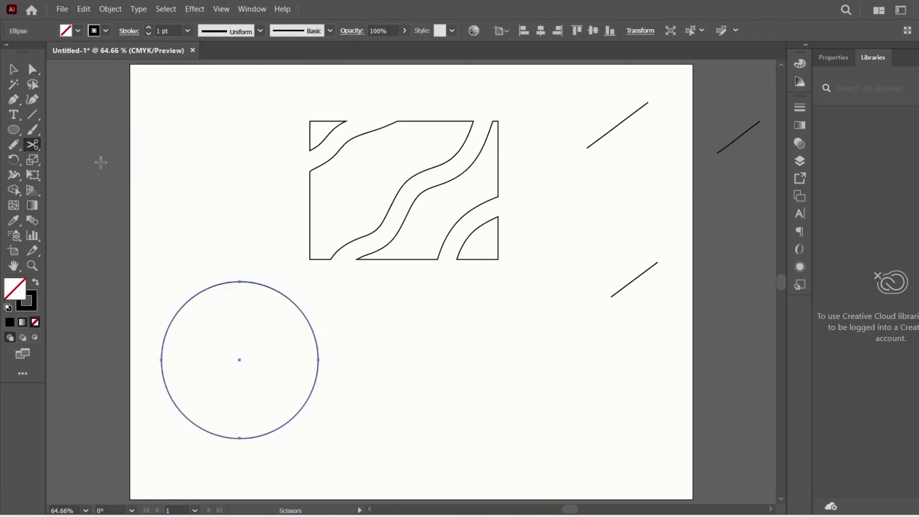
left_click(282, 276)
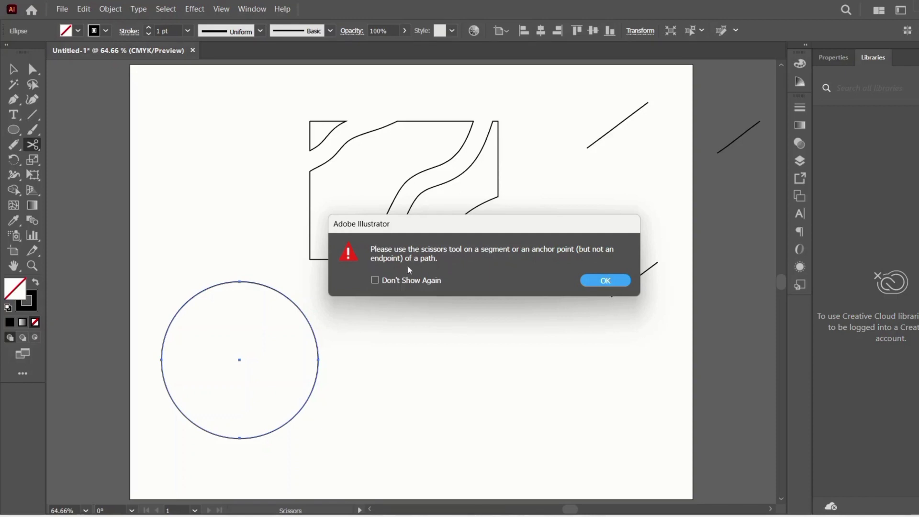
left_click(604, 278)
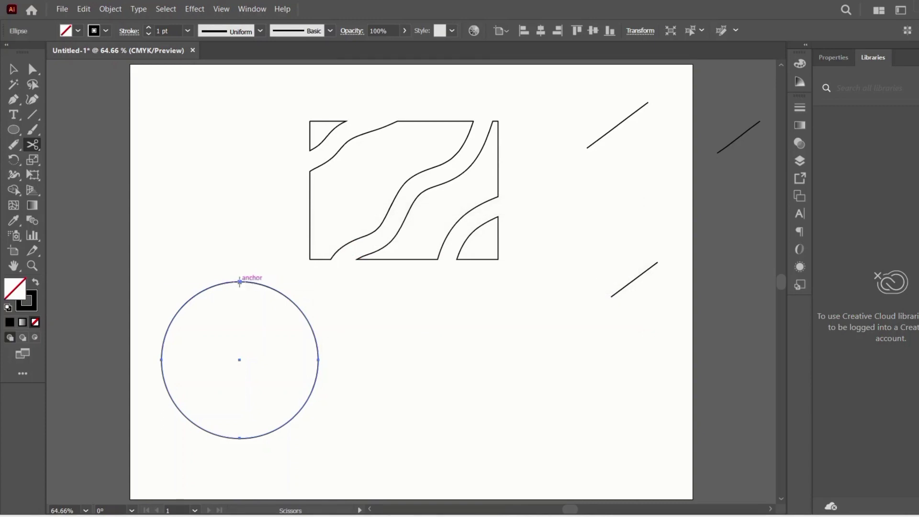
Cut the circle at two points on its upper right and delete the piece between them
left_click(239, 282)
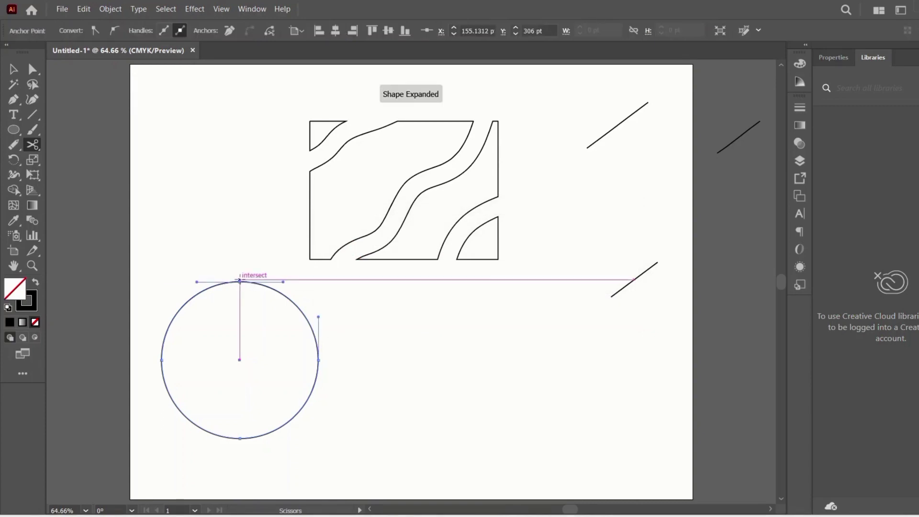
left_click(241, 283)
left_click(602, 280)
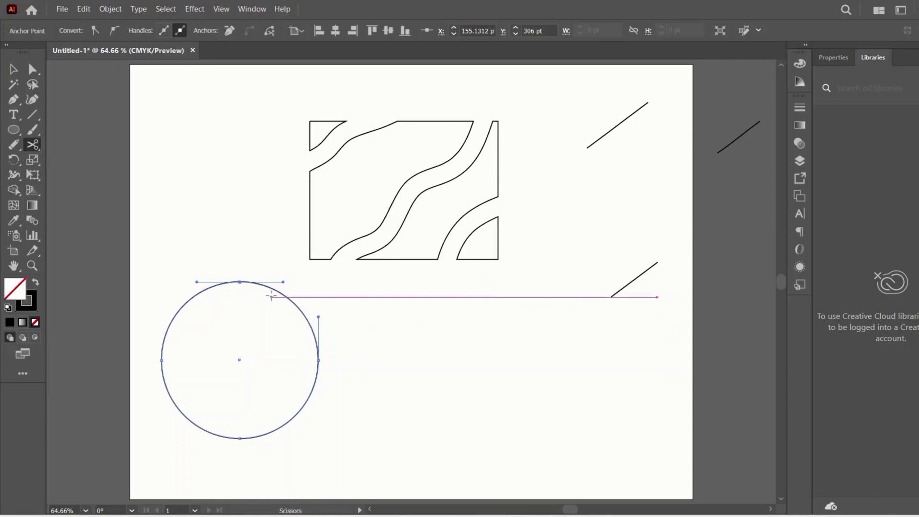
left_click(262, 284)
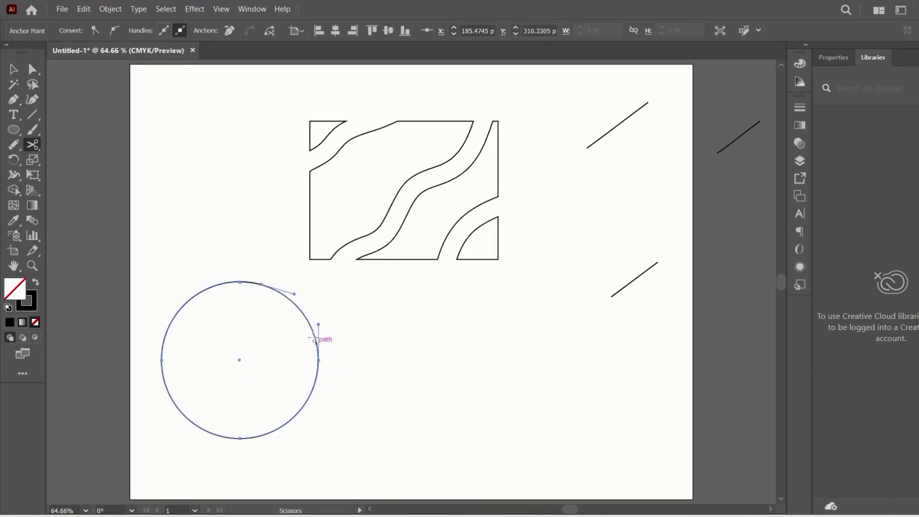
left_click(310, 325)
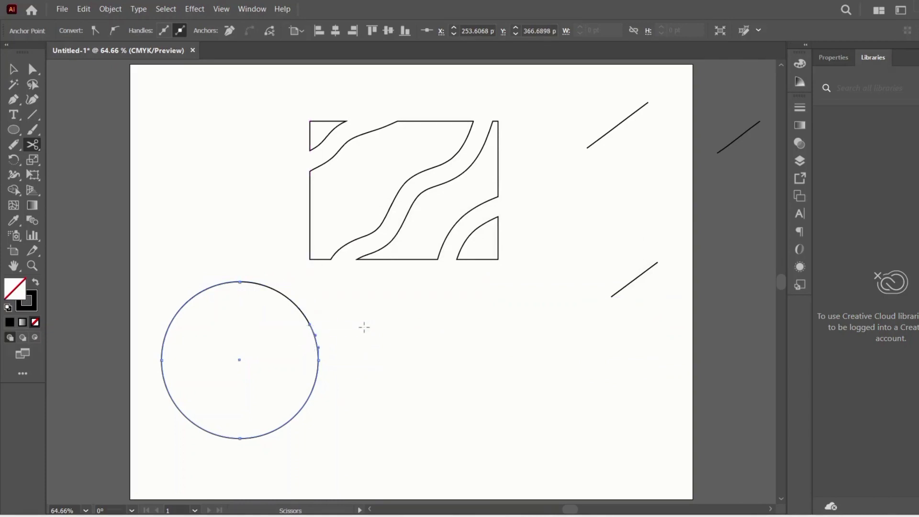
key("Delete")
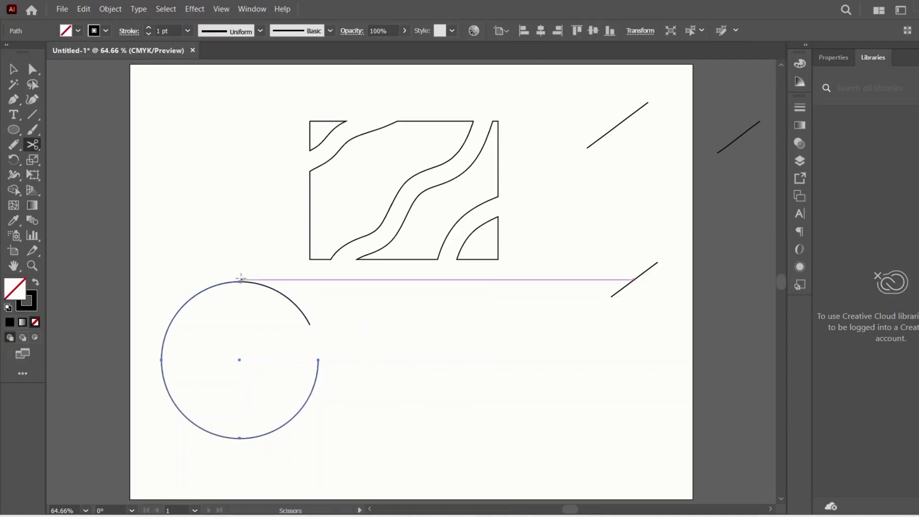
Trim a short piece back from the arc's open end, delete leftover fragments, and select the arc
left_click(311, 324)
left_click(582, 283)
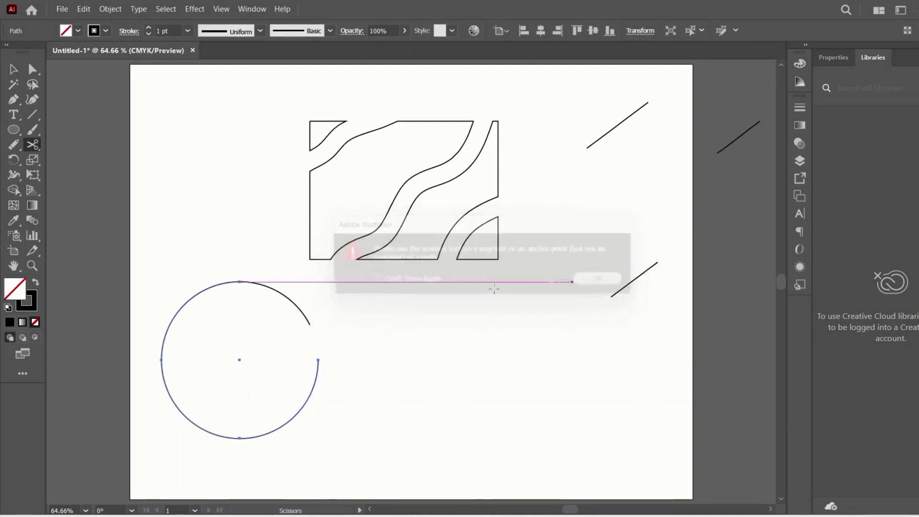
left_click(310, 325)
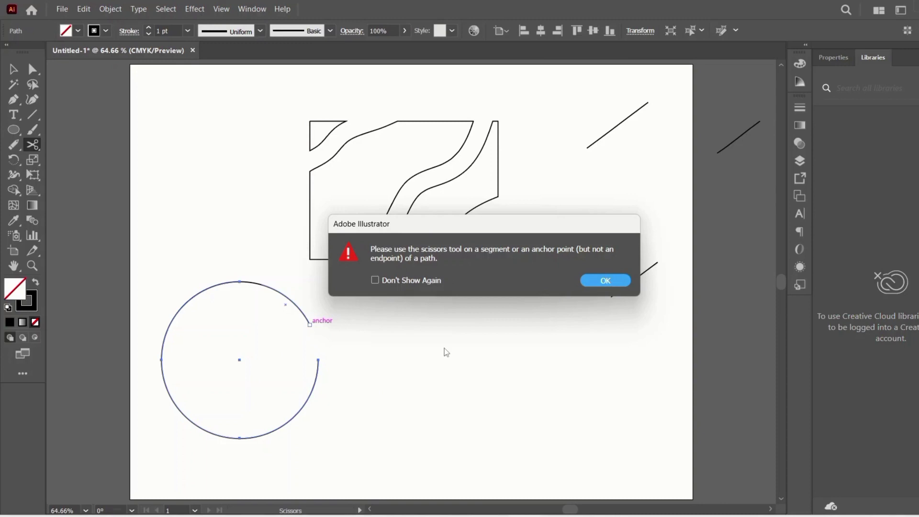
left_click(587, 283)
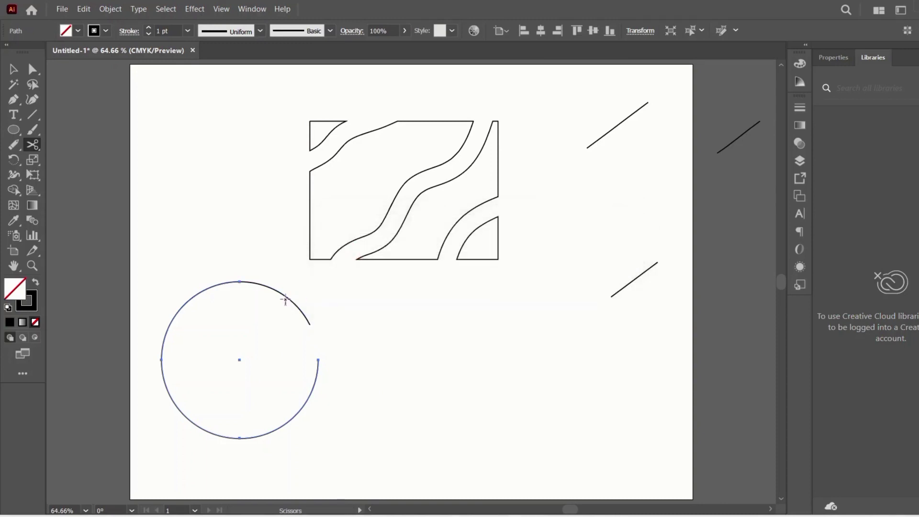
left_click(297, 309)
key("Delete")
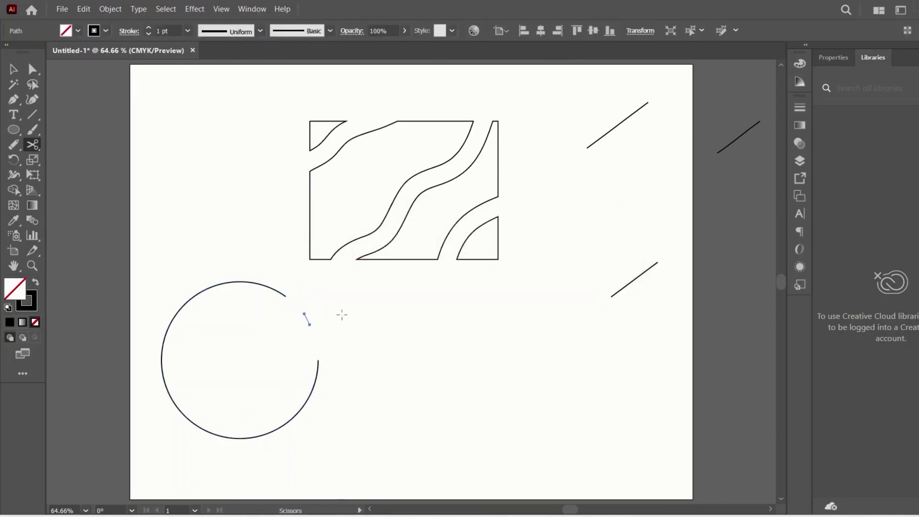
key("Delete")
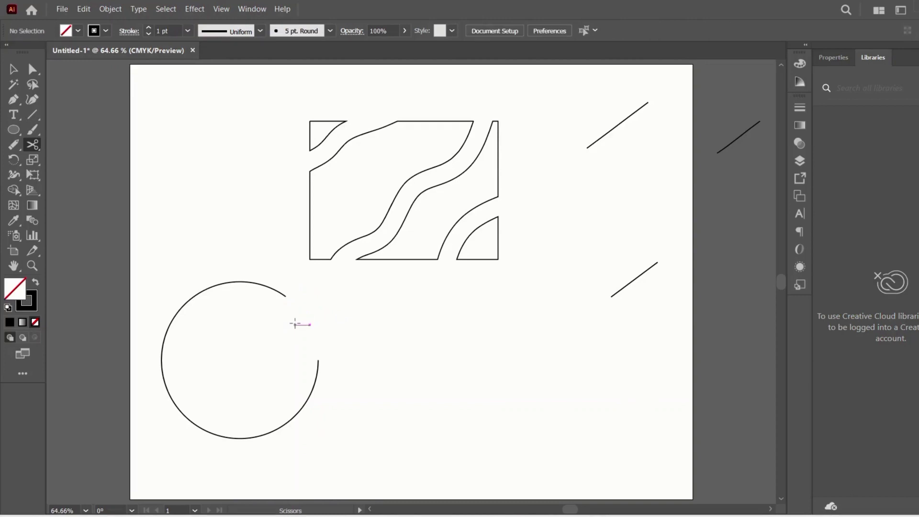
left_click(13, 69)
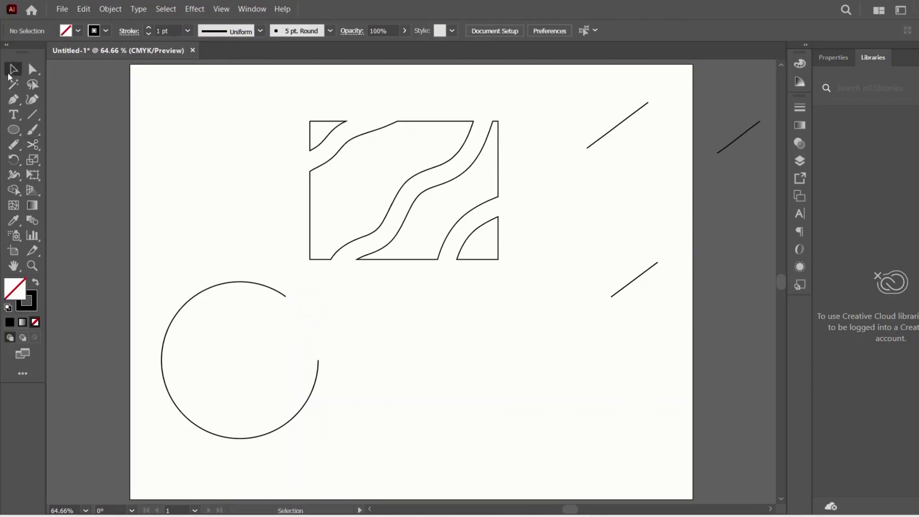
left_click(318, 376)
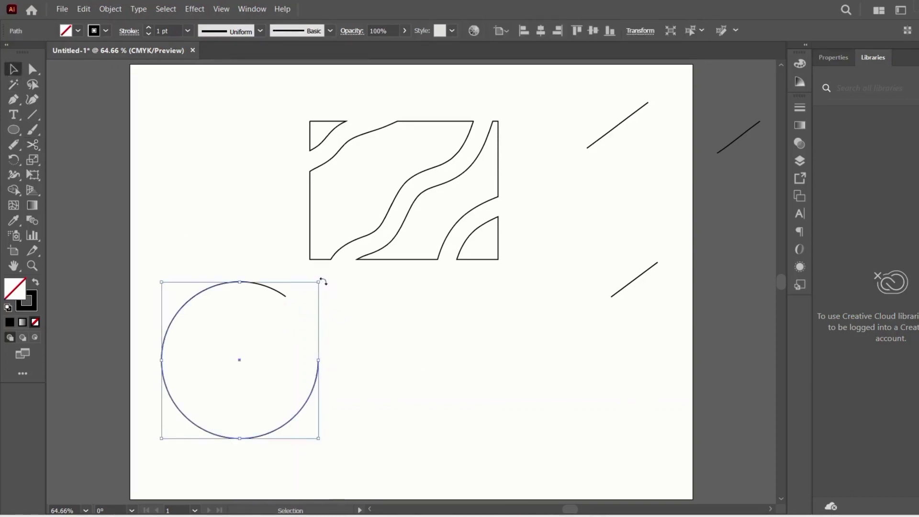
Rotate the arc so its gap turns downward, then cut it at its top anchor
left_click_drag(323, 282, 357, 333)
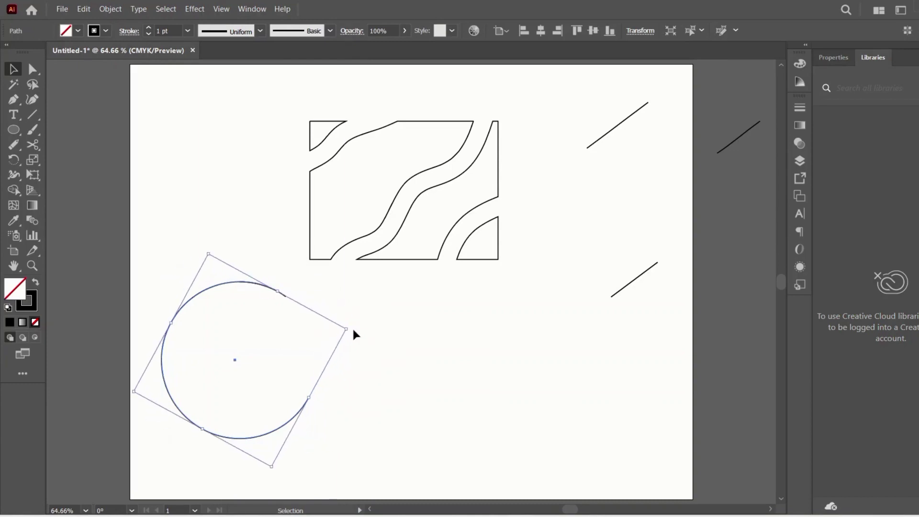
left_click(423, 348)
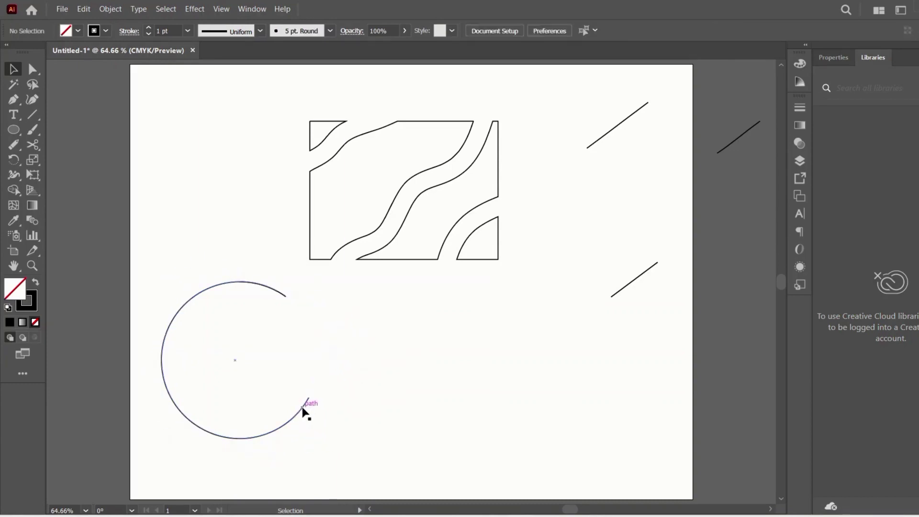
left_click(25, 146)
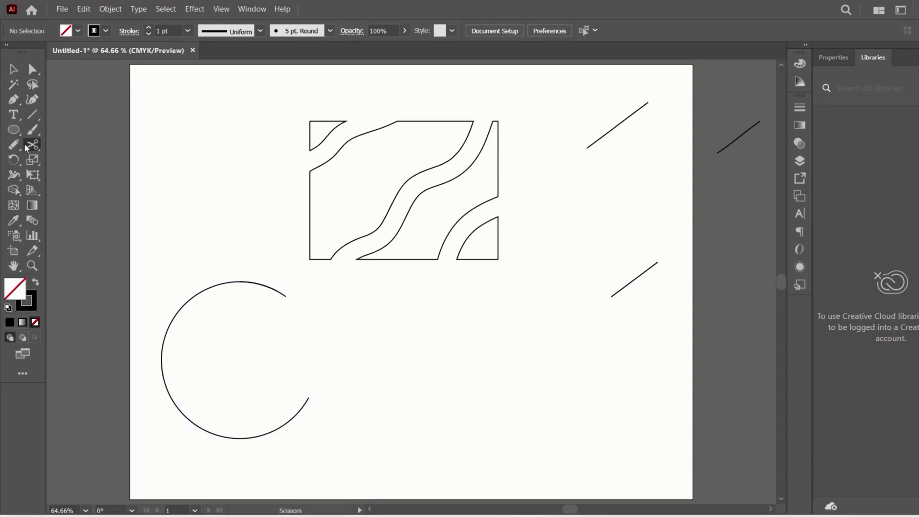
left_click(263, 285)
key("ctrl+shift+a")
Trim a short piece off the arc's upper end and attempt a cut on its left side
left_click(279, 296)
key("Delete")
left_click(179, 310)
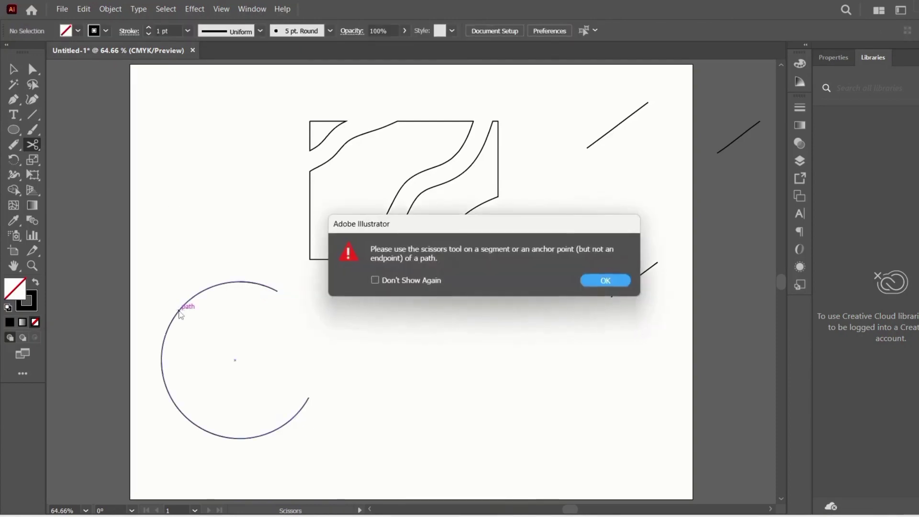
left_click(627, 281)
Cut the arc's left side and drag that segment inward into an S-shaped curve
left_click(162, 354)
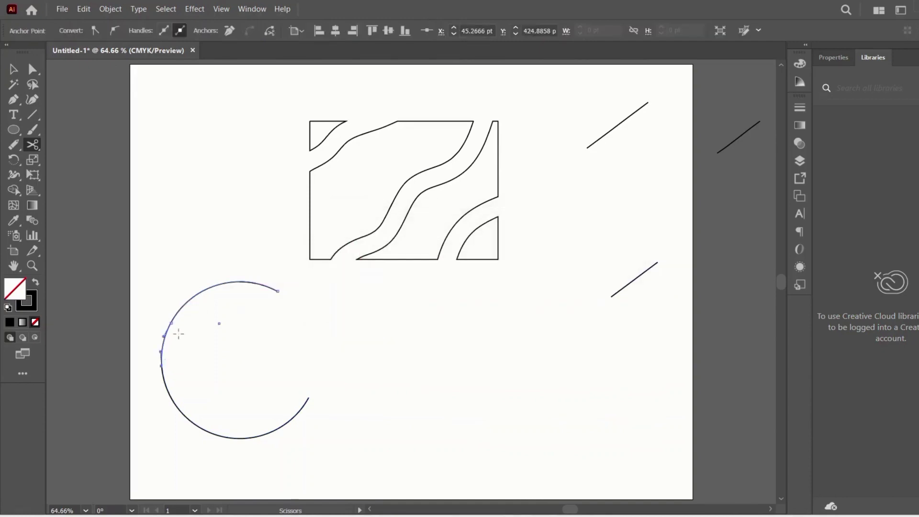
left_click(32, 68)
mouse_move(160, 348)
left_mouse_down()
mouse_move(202, 352)
mouse_move(179, 338)
left_mouse_up()
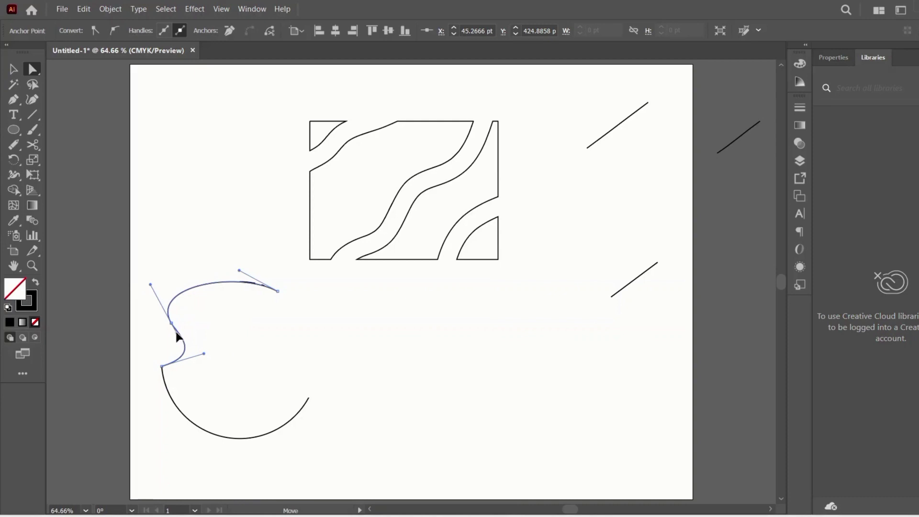
left_click(219, 237)
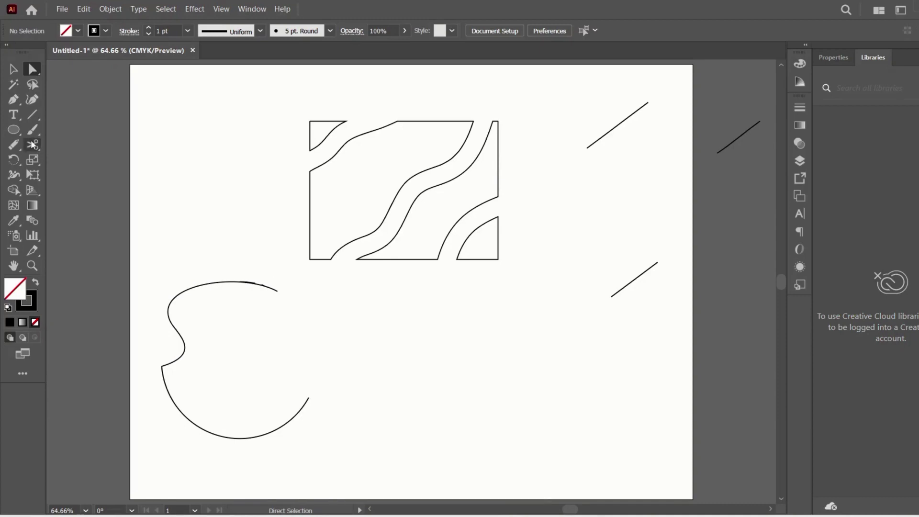
Draw a wide rectangle to the right of the circle, beneath the wavy cut design
key("m")
left_click_drag(397, 318, 581, 443)
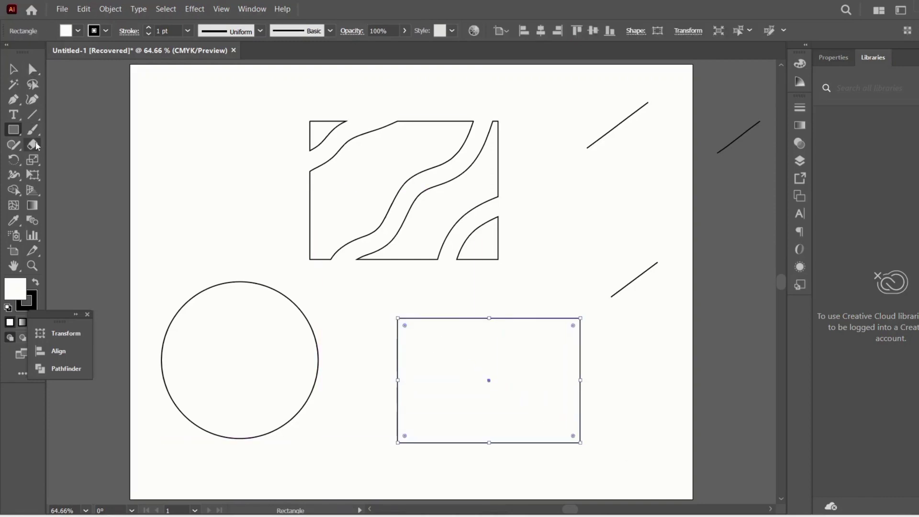
left_click(32, 144)
left_click(101, 185)
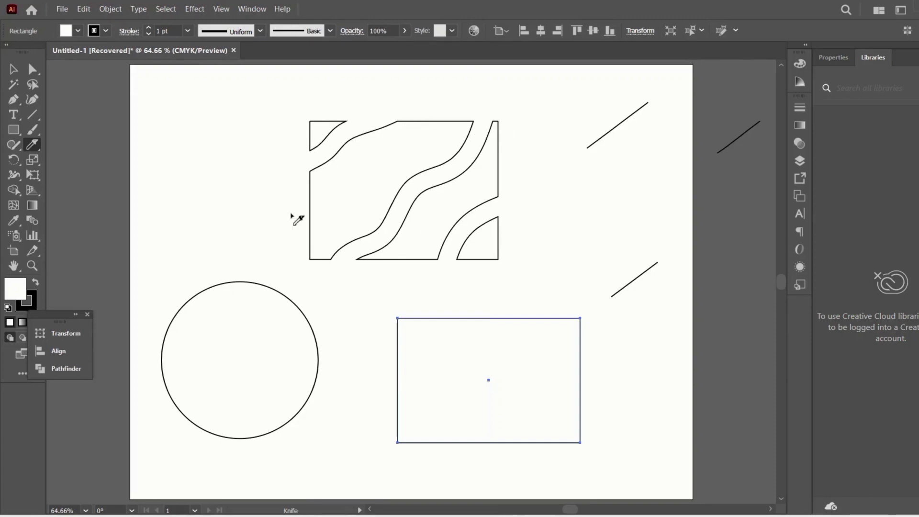
Slice the rectangle with five curved diagonal knife cuts, from top-left corner to bottom-right corner
left_click_drag(393, 378, 457, 301)
left_click_drag(396, 441, 506, 316)
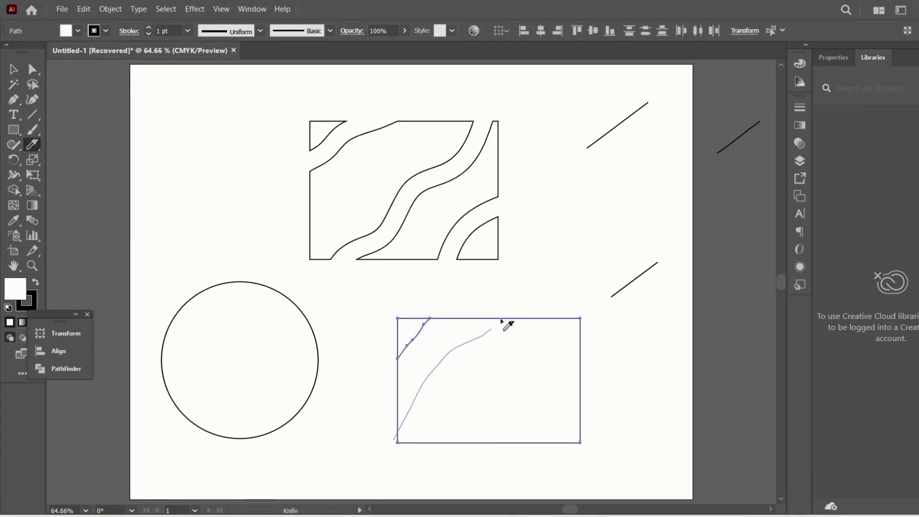
left_click_drag(447, 431, 564, 312)
left_click_drag(501, 445, 604, 363)
left_click_drag(546, 449, 631, 426)
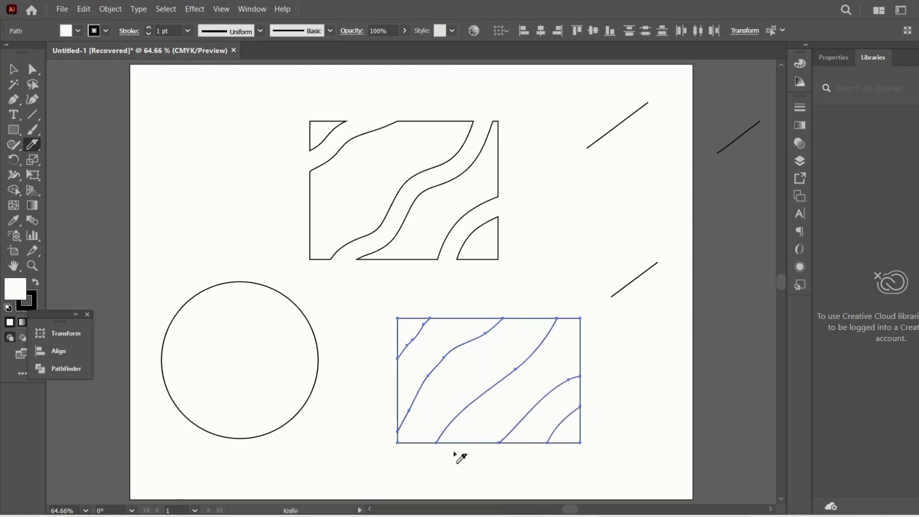
left_click(19, 71)
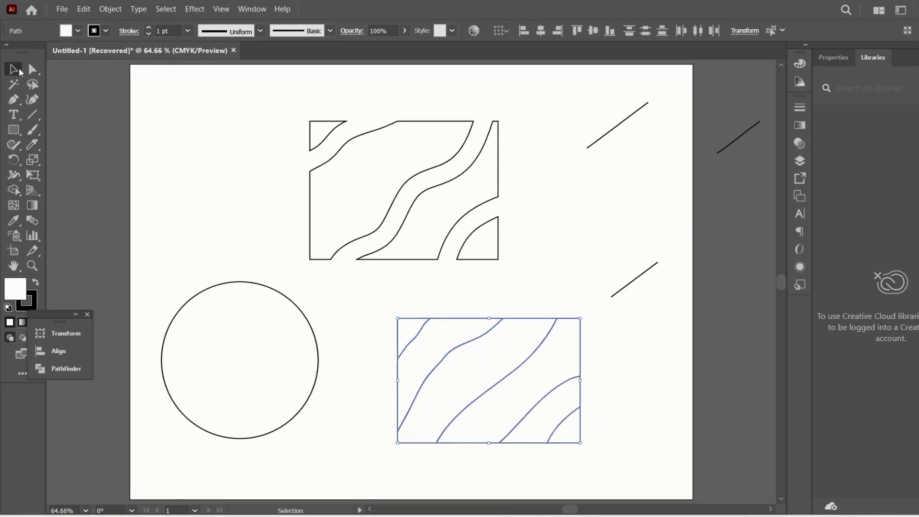
left_click(608, 362)
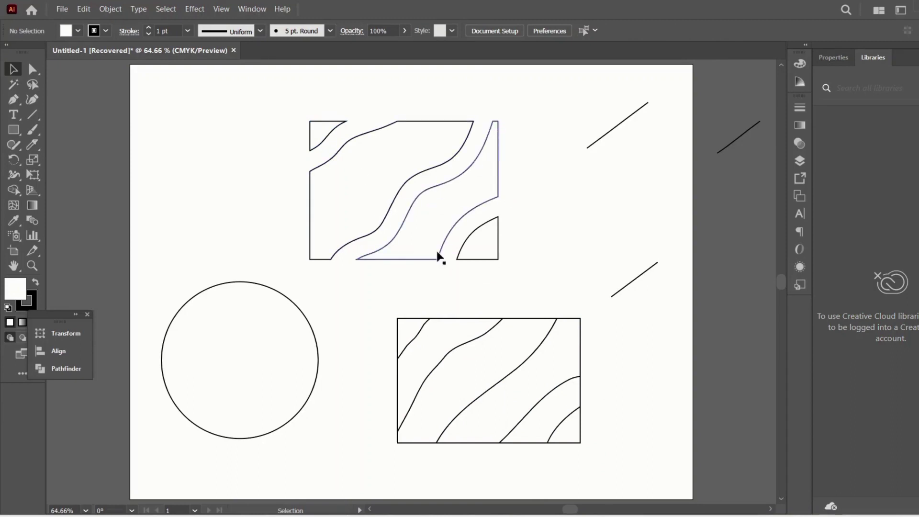
Fill the rectangle's top-left corner piece red and the adjoining band blue
left_click(413, 322)
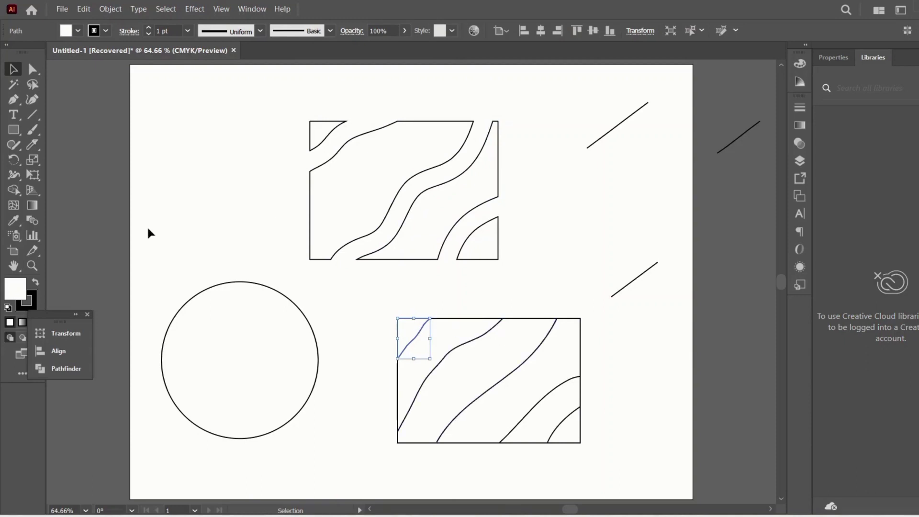
double_click(23, 291)
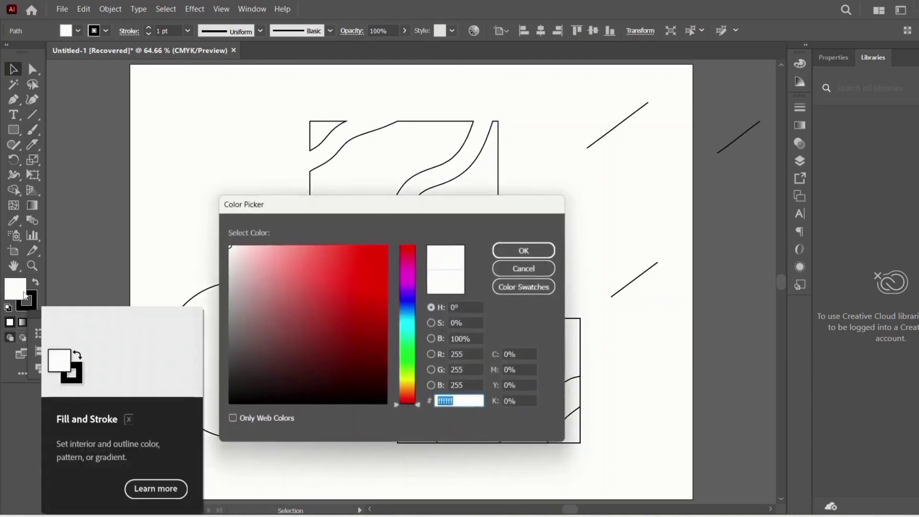
left_click(361, 247)
left_click(550, 250)
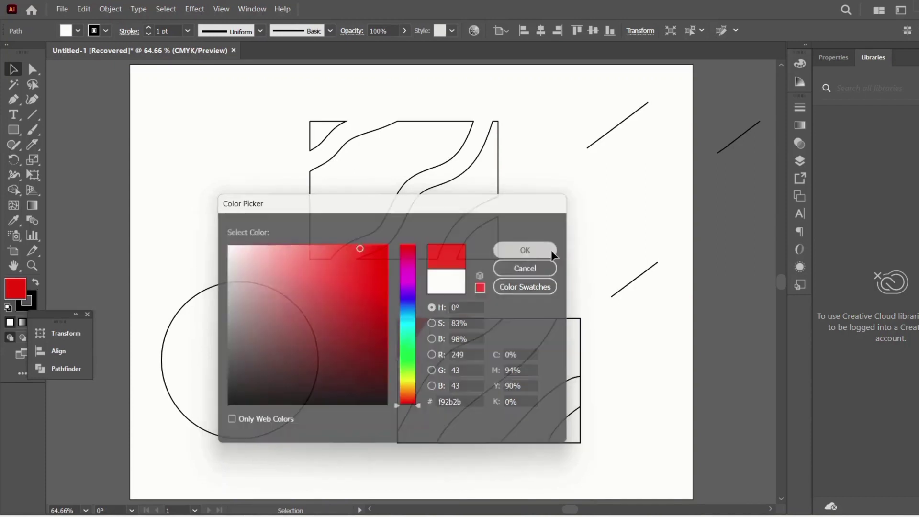
double_click(14, 289)
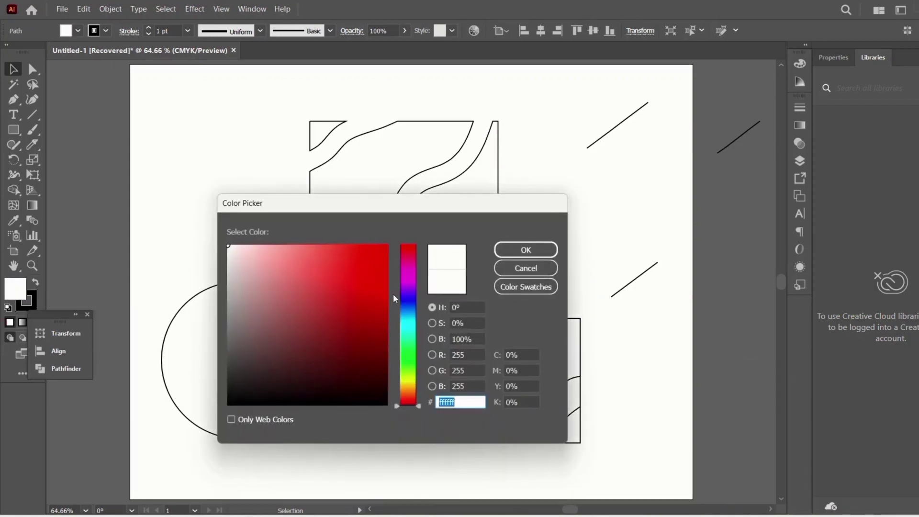
left_click(413, 301)
left_click(383, 250)
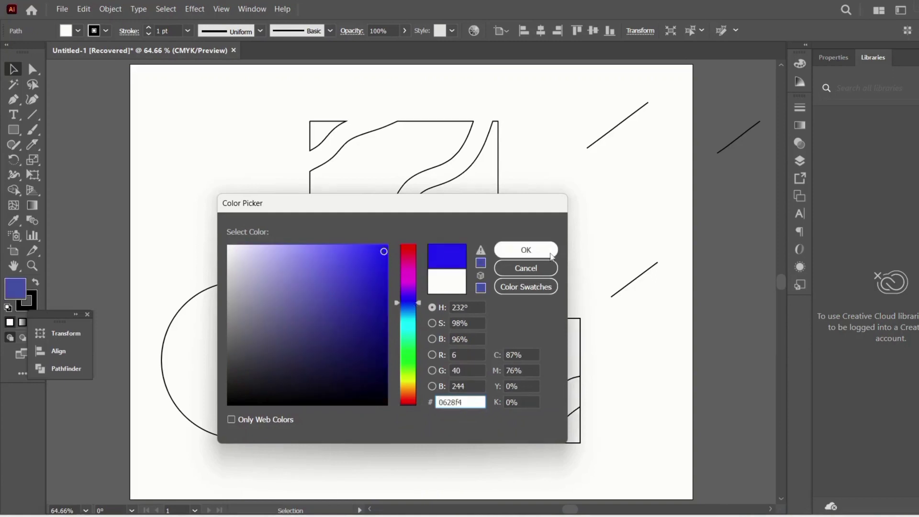
left_click(525, 249)
Fill the white band next to the blue one dark purple
double_click(477, 380)
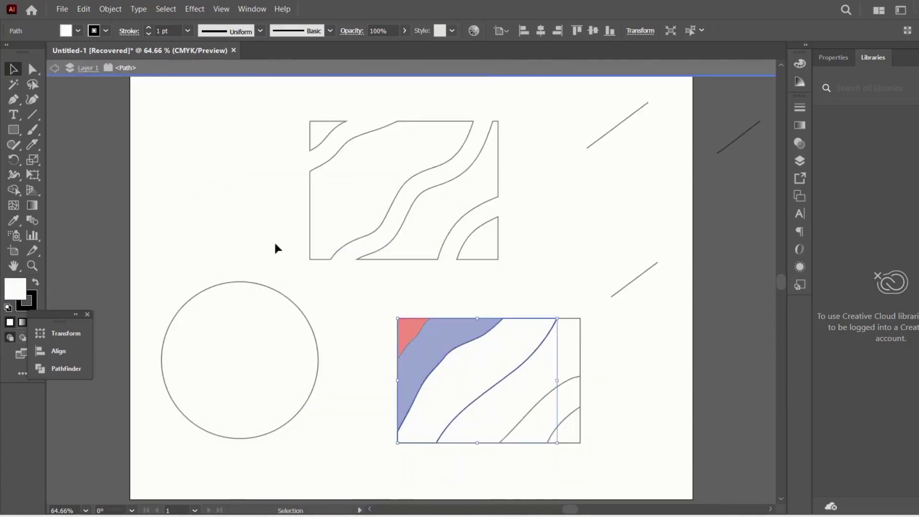
key("Escape")
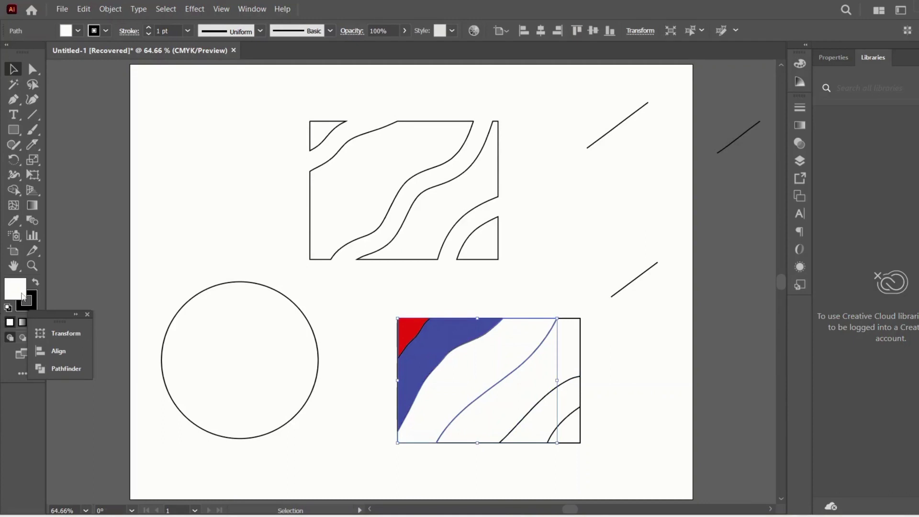
double_click(22, 295)
left_click(406, 297)
left_click(374, 325)
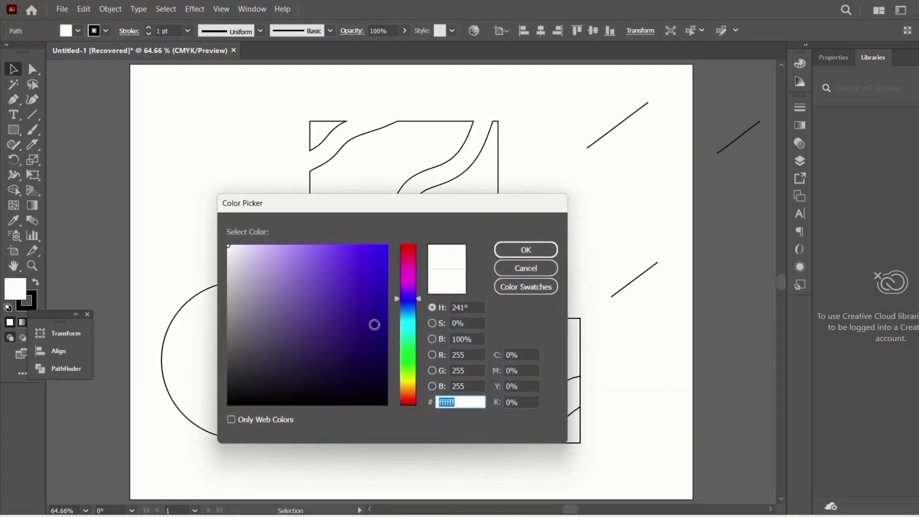
left_click(525, 250)
Fill the next band to the right light green
left_click(580, 364)
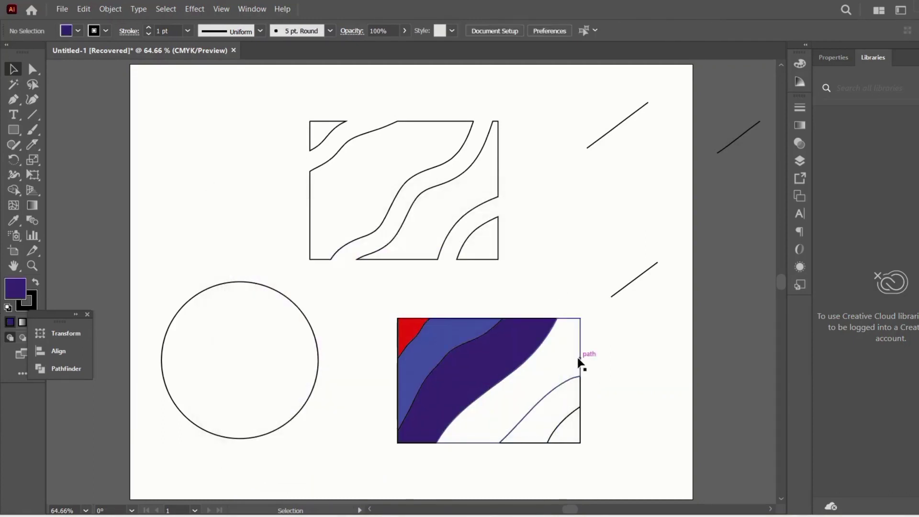
double_click(18, 289)
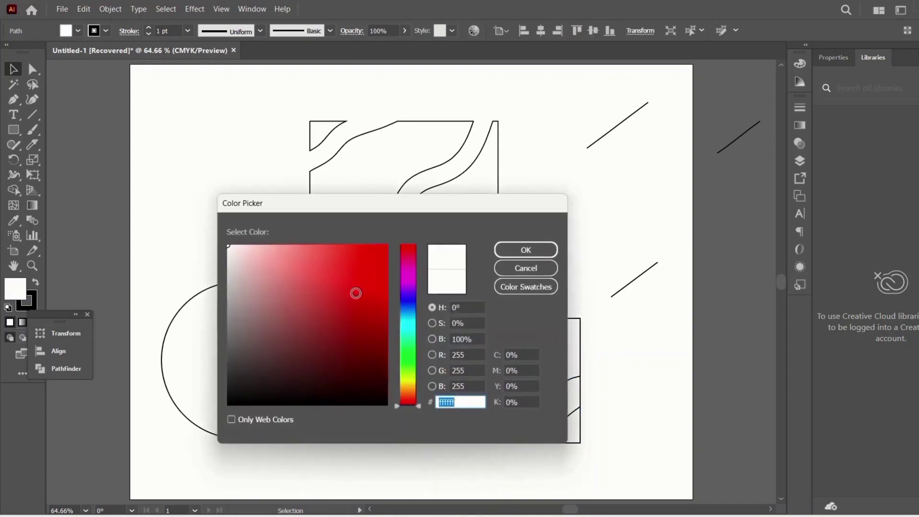
left_click(406, 372)
left_click(384, 282)
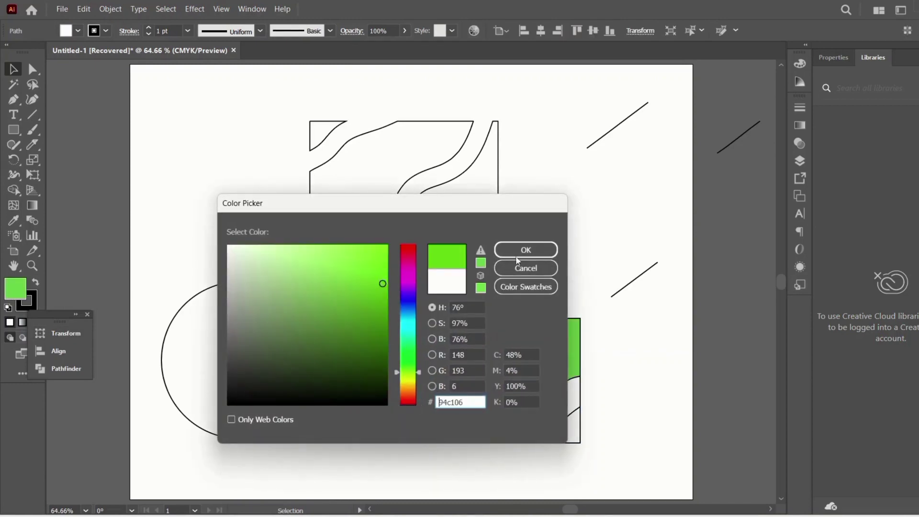
left_click(525, 249)
Fill the next band toward the corner dark green, leaving the outline unchanged
left_click(579, 400)
double_click(32, 302)
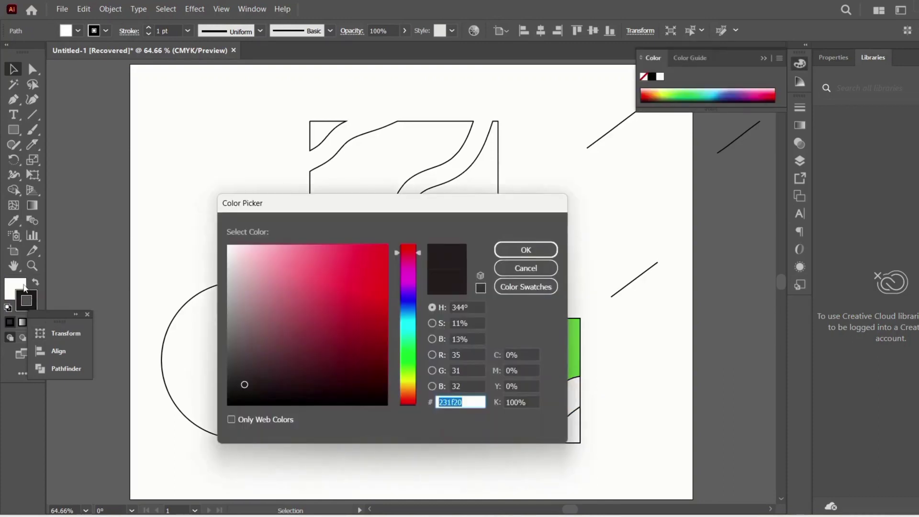
left_click(512, 275)
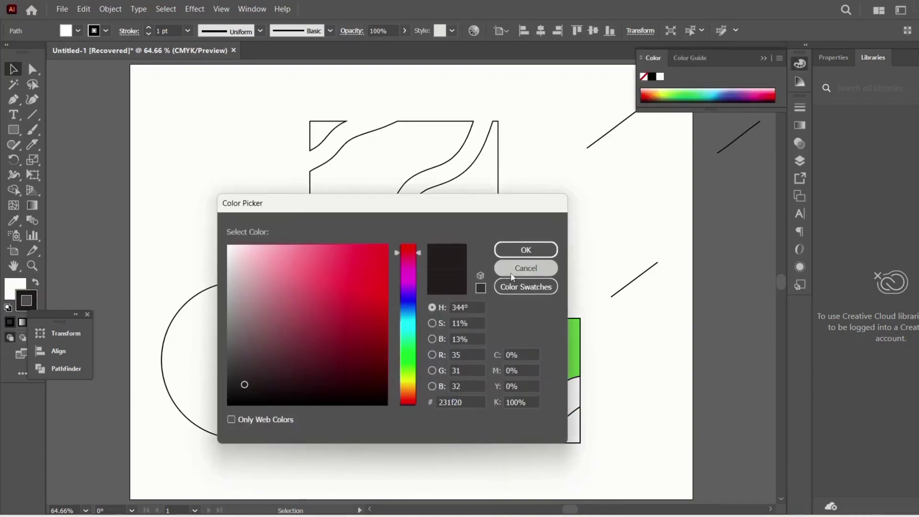
key("x")
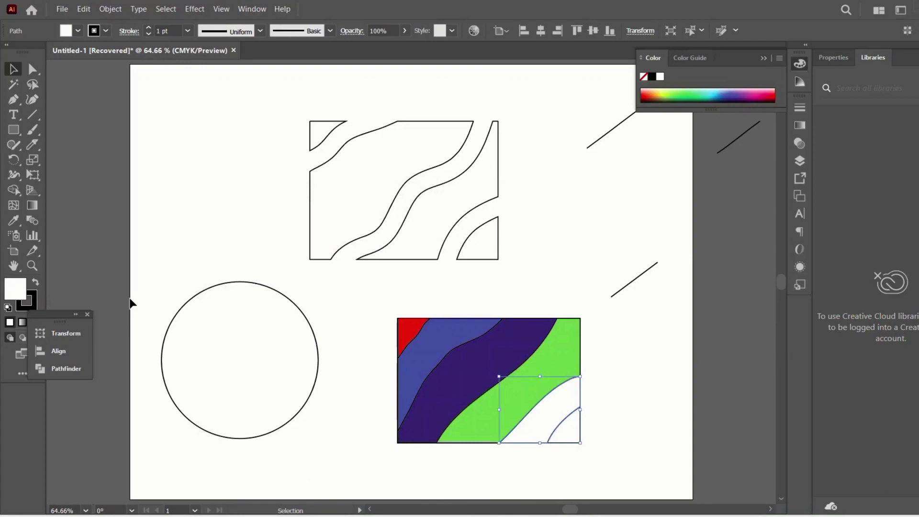
double_click(10, 289)
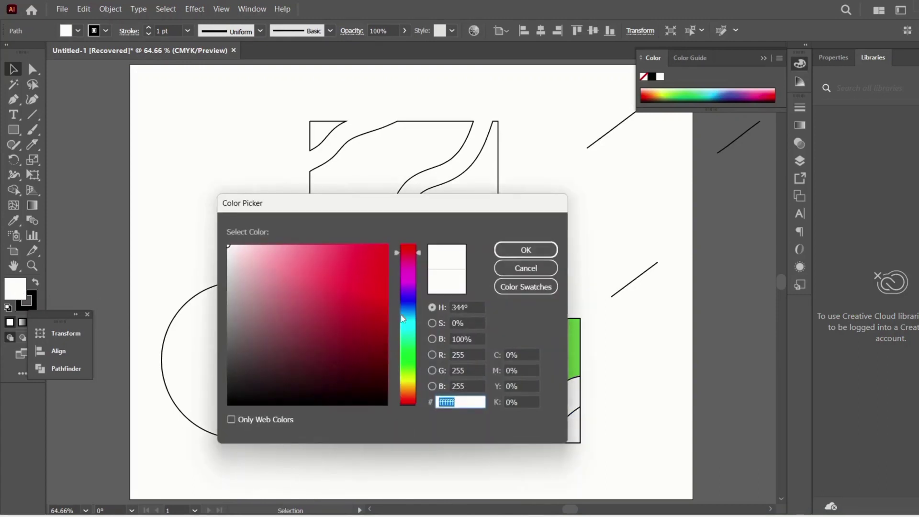
left_click(403, 364)
left_click(352, 345)
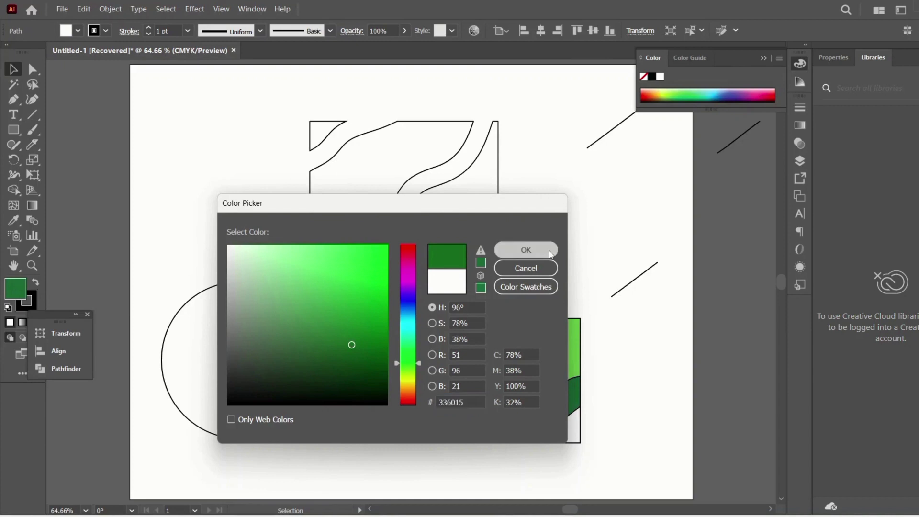
left_click(550, 254)
Fill the bottom-right corner piece an even darker green
left_click(580, 430)
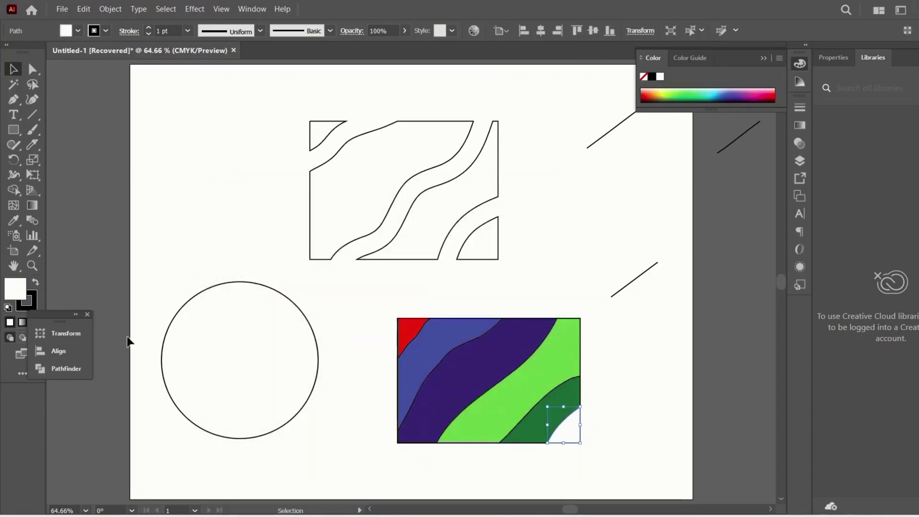
double_click(18, 286)
left_click(409, 361)
left_click(354, 355)
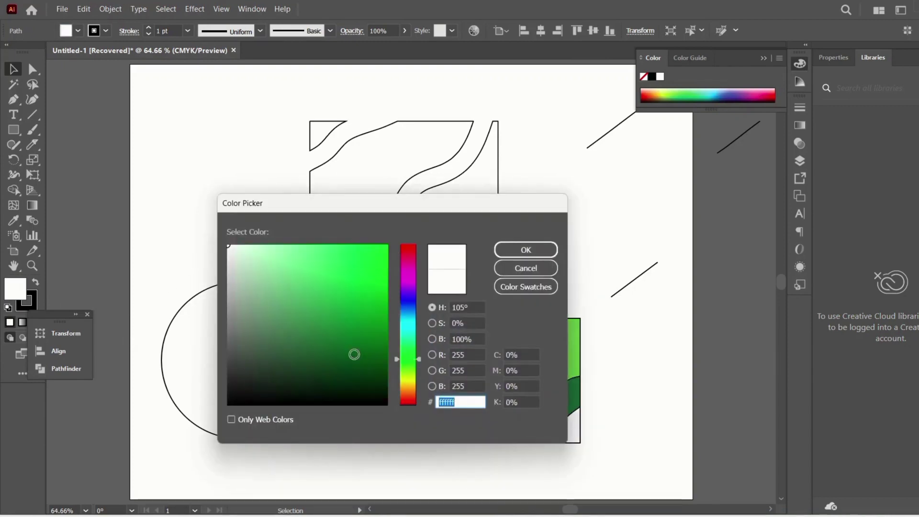
left_click(549, 253)
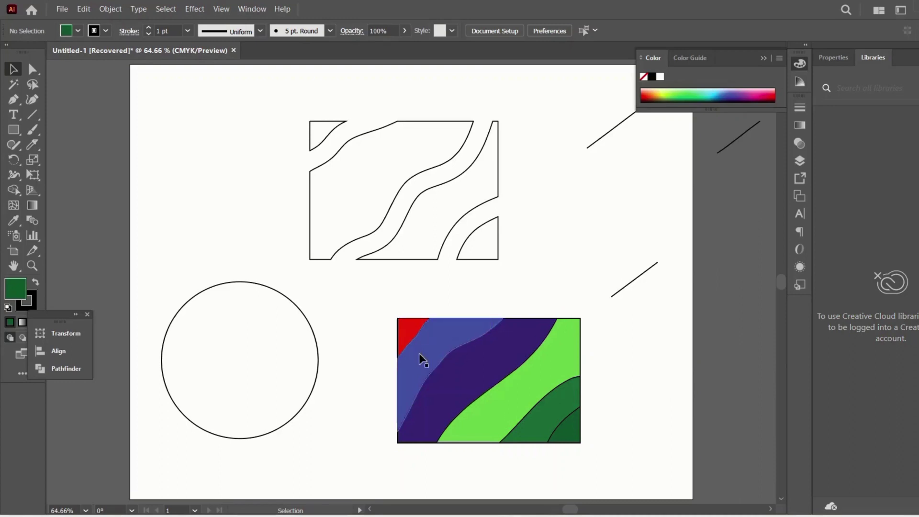
Marquee-select every piece of the coloured rectangle and drag it past the artboard's right edge
left_click(482, 365)
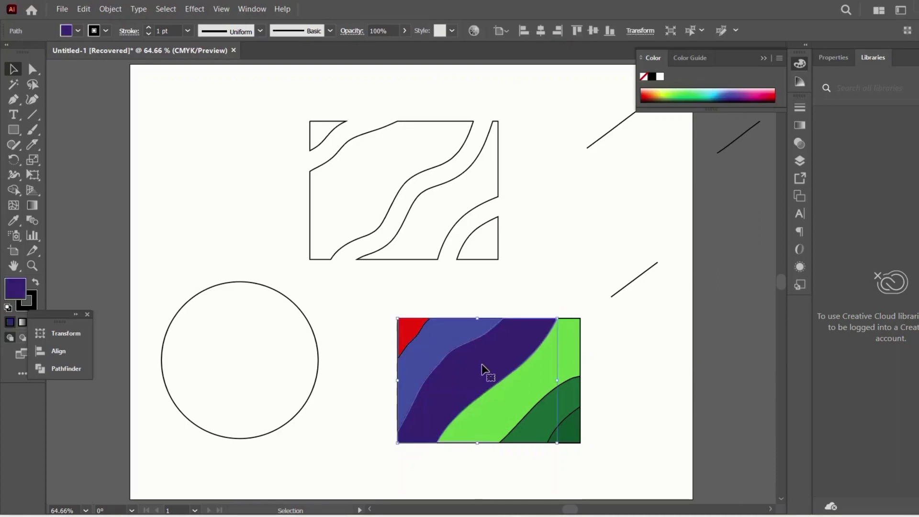
left_click(562, 355)
left_click(558, 410)
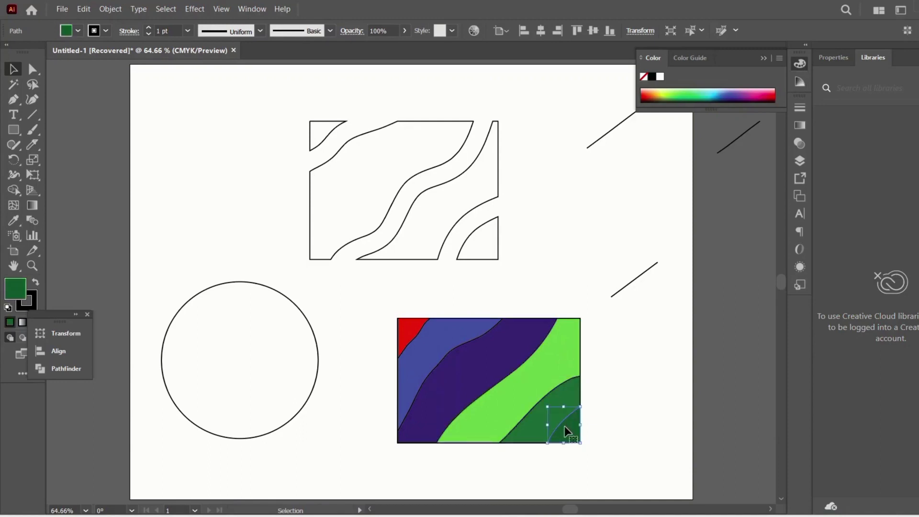
left_click(631, 390)
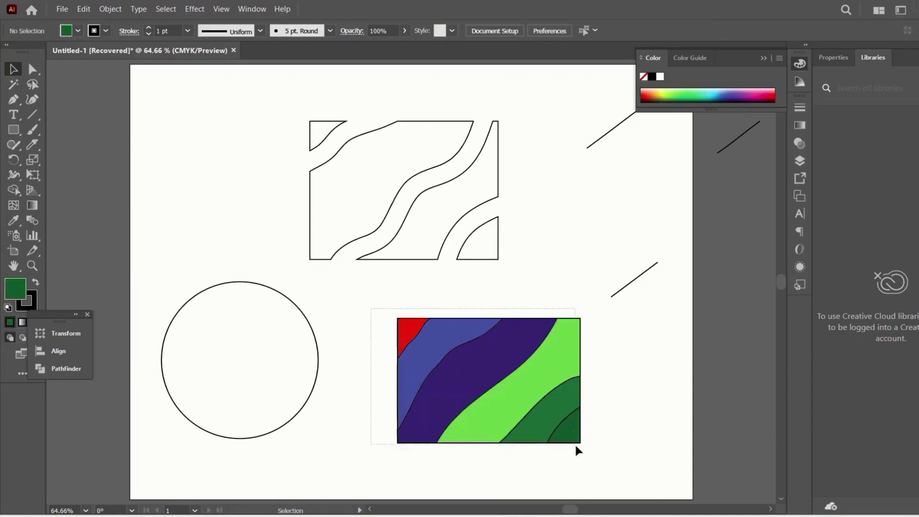
left_click_drag(369, 309, 587, 453)
left_click_drag(432, 371, 743, 374)
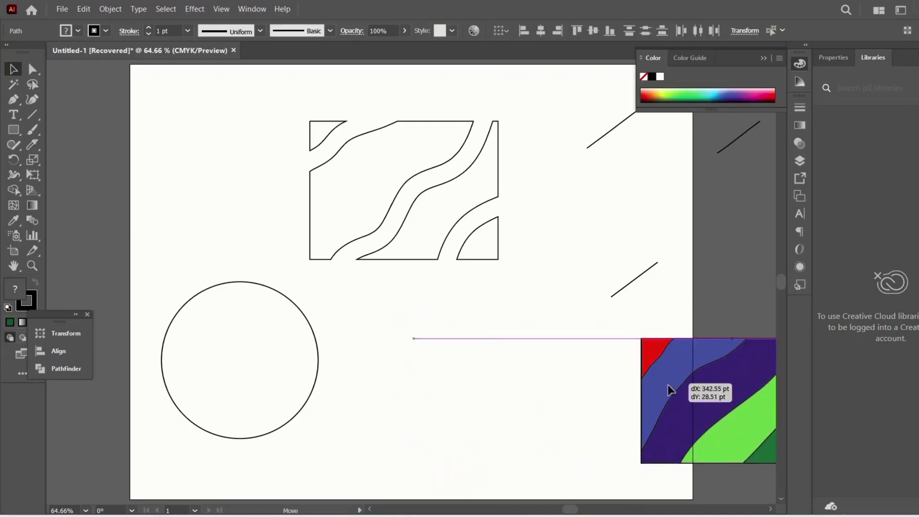
scroll(637, 373, "right", 5)
scroll(637, 372, "right", 1)
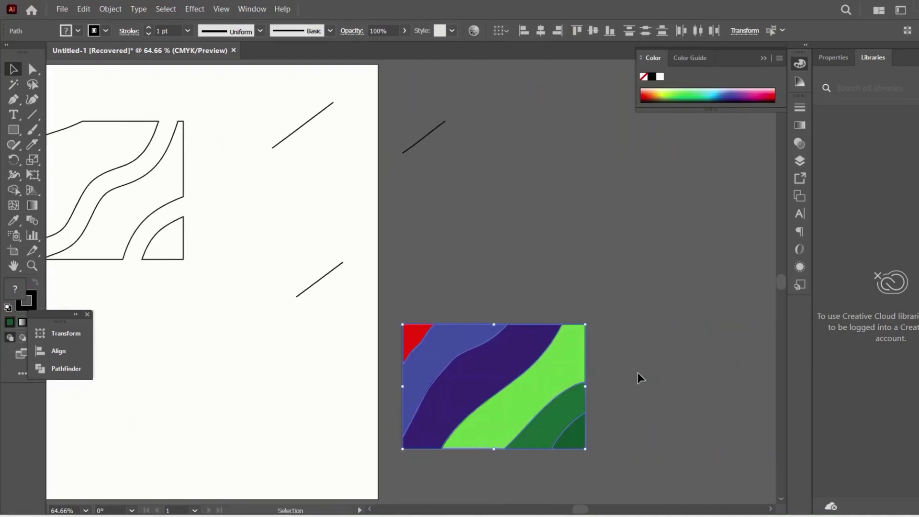
left_click(401, 310)
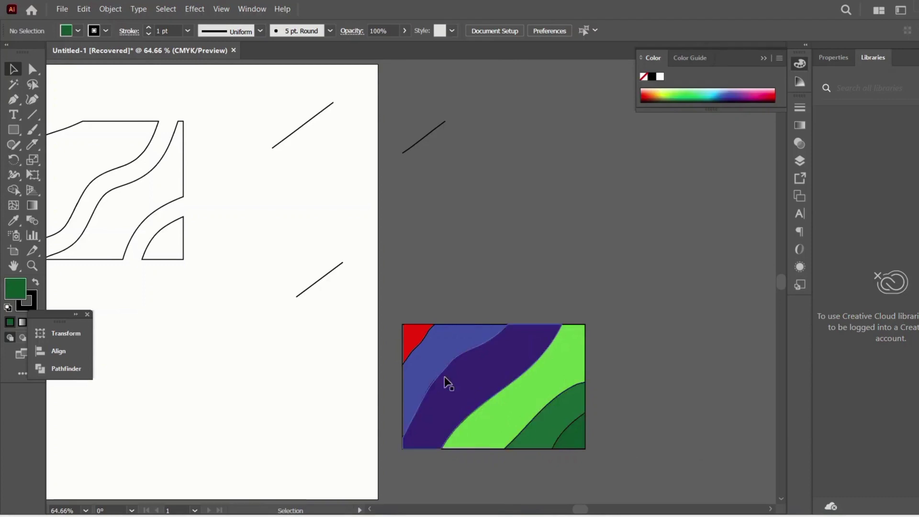
scroll(445, 380, "left", 2)
scroll(445, 380, "left", 3)
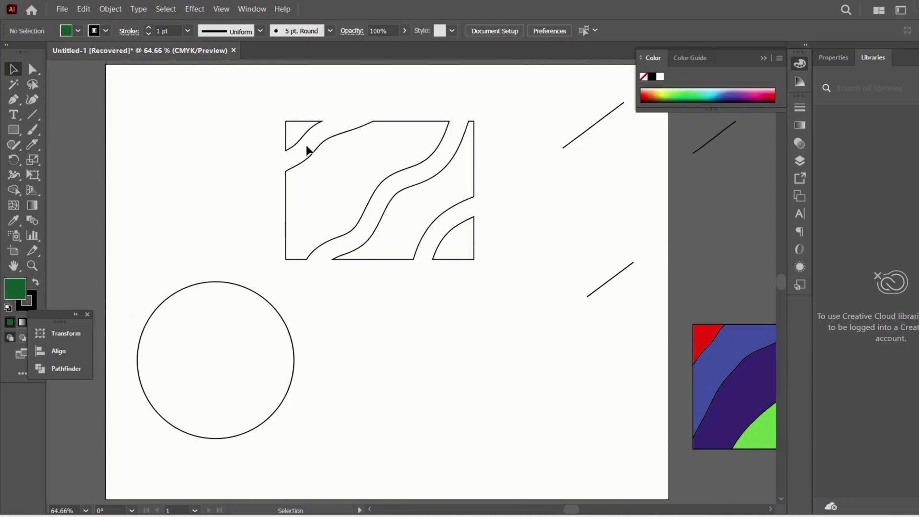
left_click(284, 131)
left_click(659, 89)
left_click(453, 123)
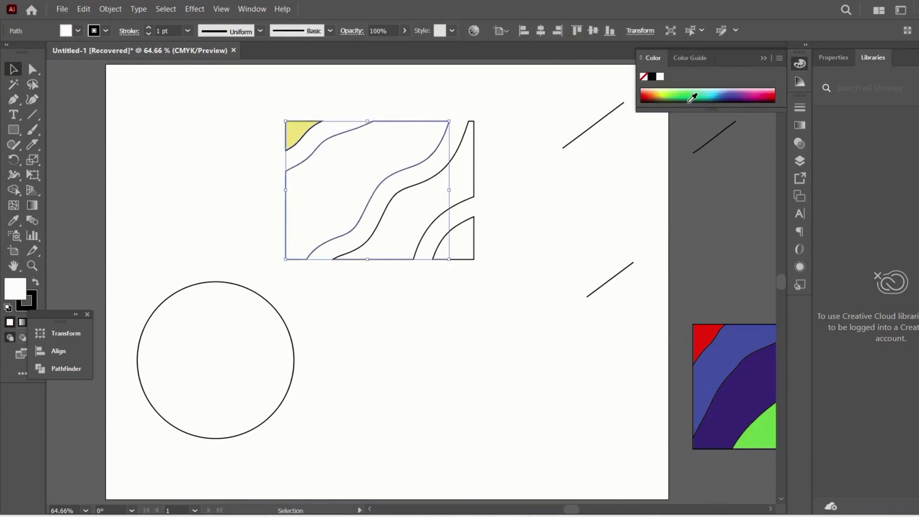
left_click(705, 93)
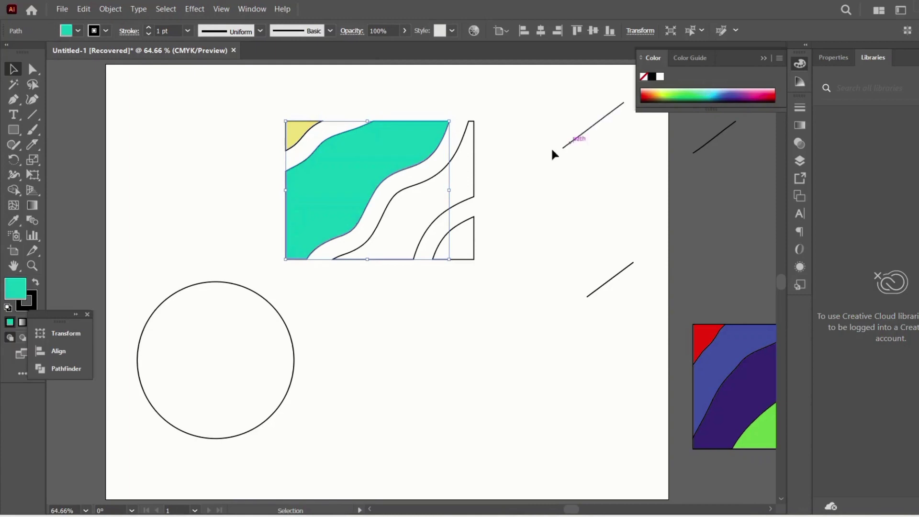
left_click(472, 139)
left_click(689, 91)
left_click(470, 227)
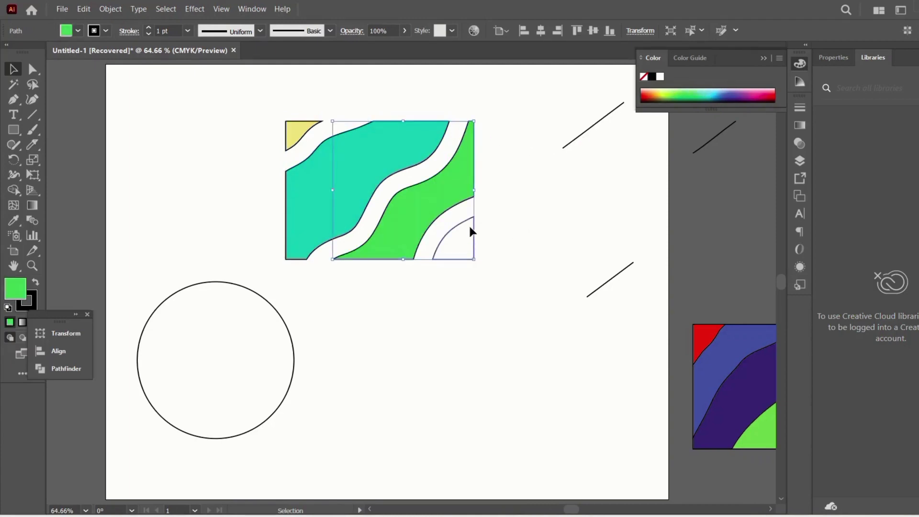
left_click(774, 96)
scroll(657, 290, "right", 5)
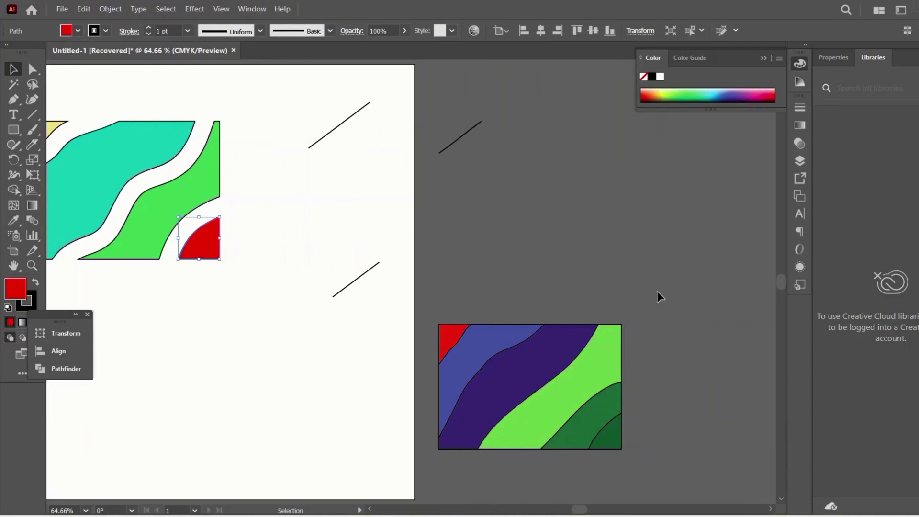
left_click(621, 433)
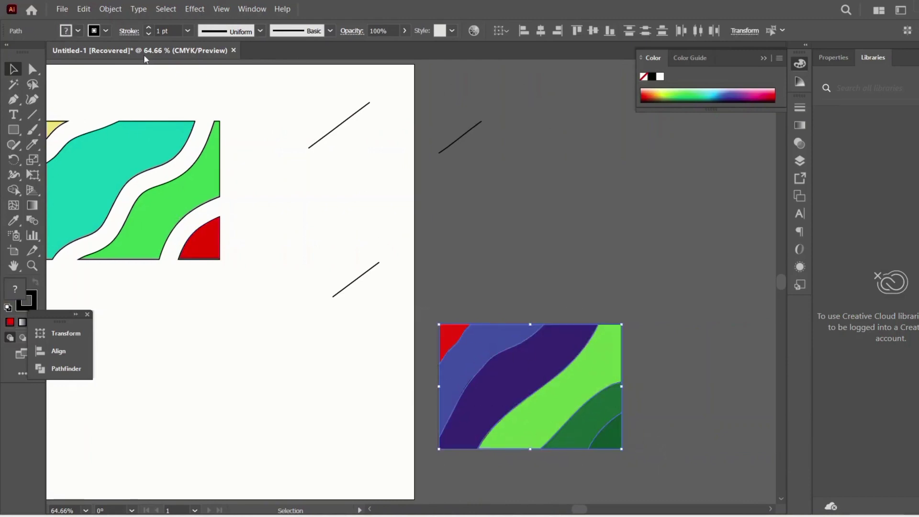
left_click(106, 31)
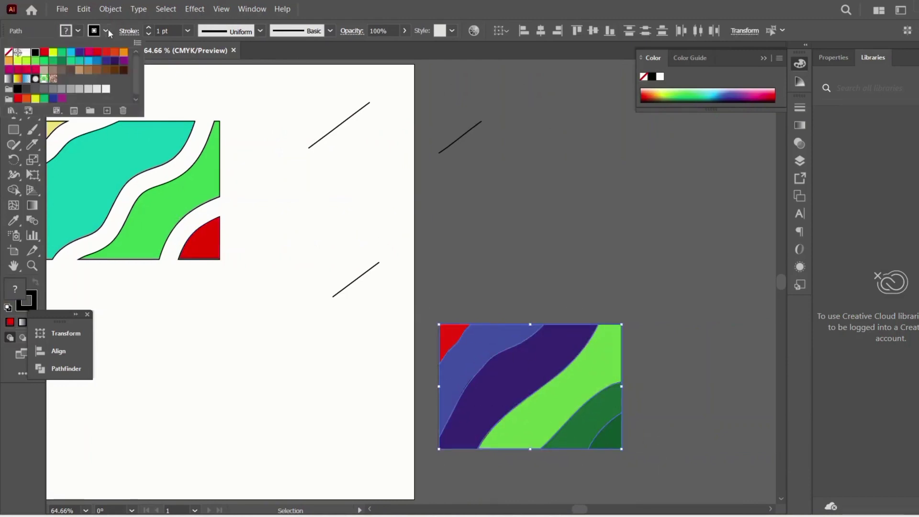
left_click(8, 52)
left_click(498, 256)
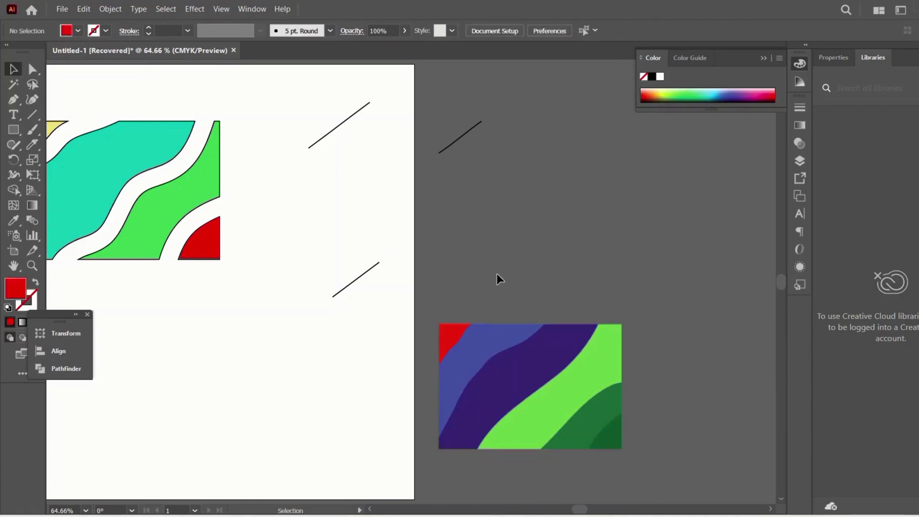
Select the empty circle and move it further right on the artboard
scroll(351, 308, "down", 2)
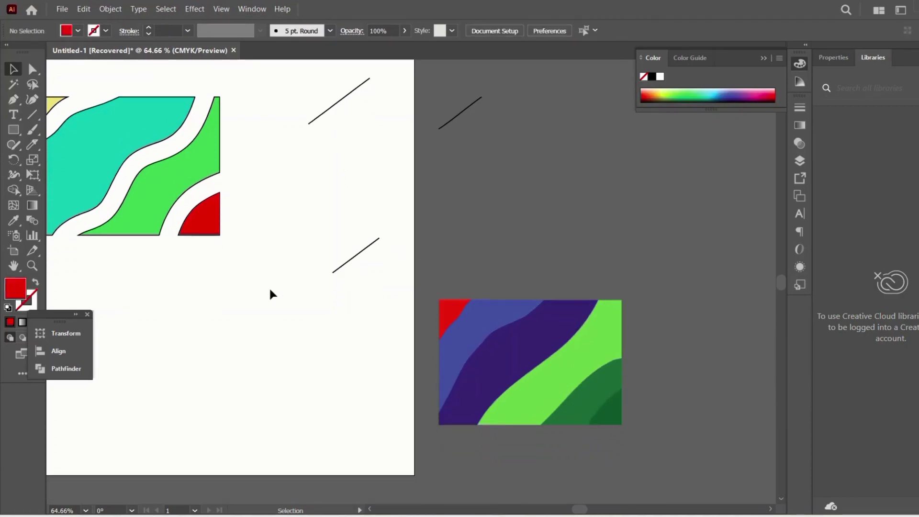
scroll(269, 287, "left", 5)
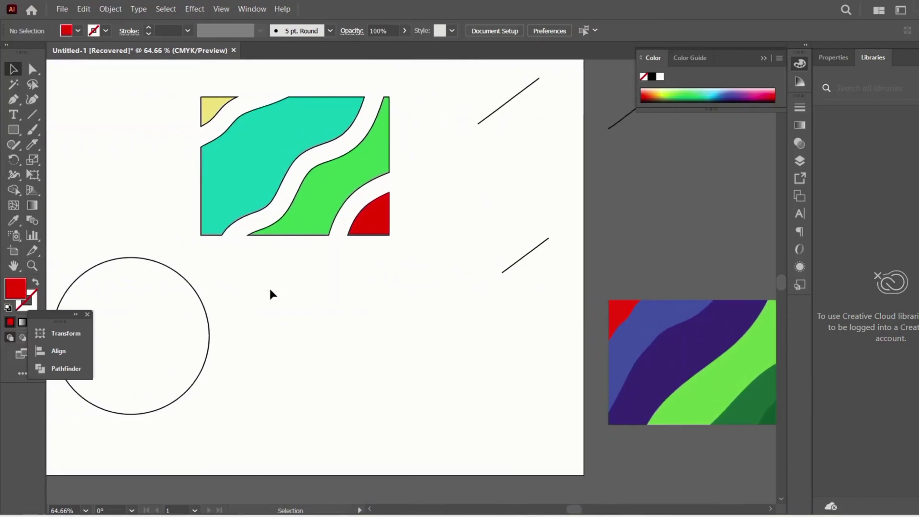
scroll(293, 263, "left", 4)
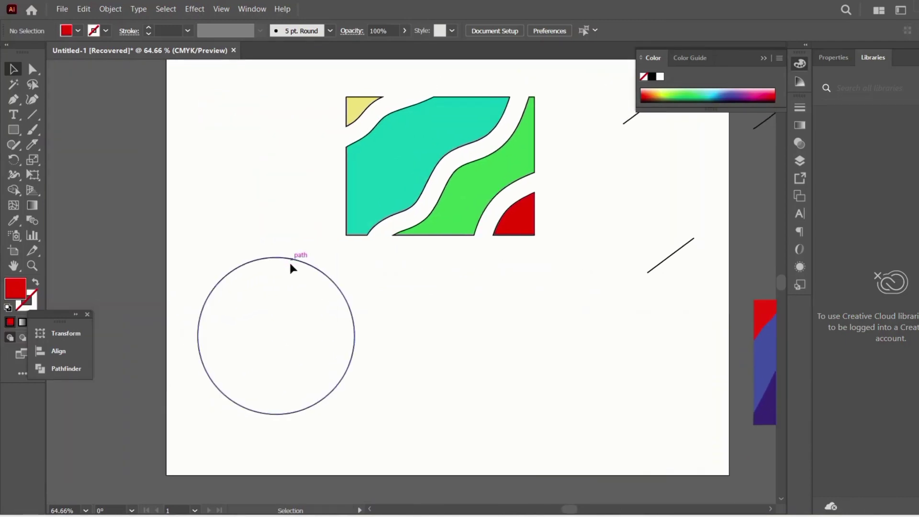
left_click(290, 261)
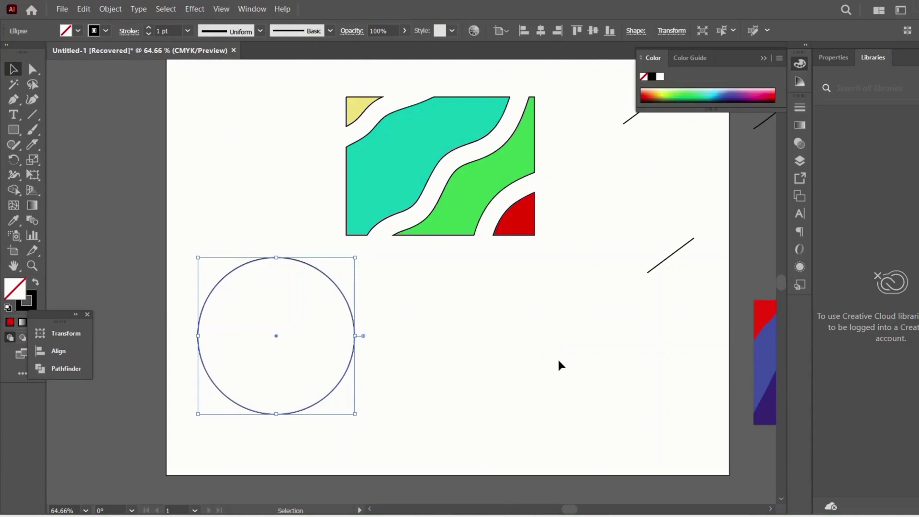
left_click(124, 208)
mouse_move(199, 334)
left_mouse_down()
mouse_move(226, 349)
mouse_move(449, 342)
left_mouse_up()
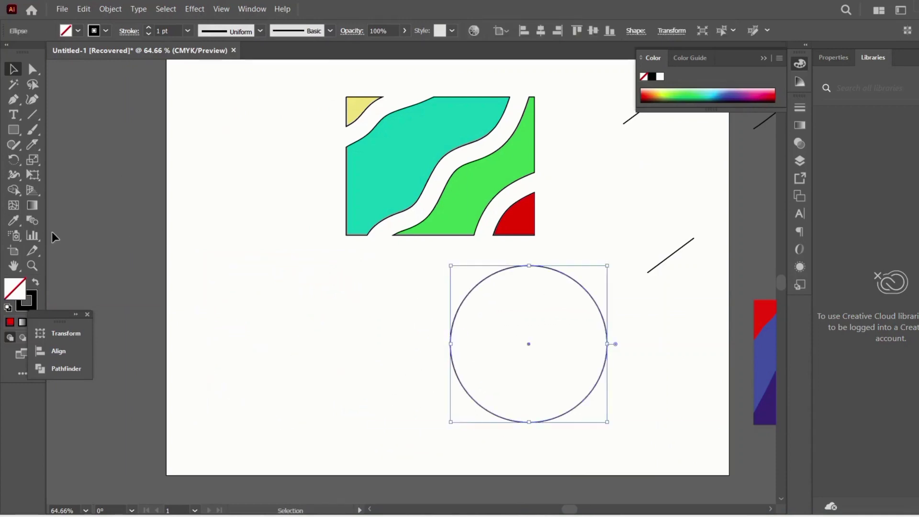
Swap fill and stroke for a black fill, then give it a yellow-green 8 pt outline
left_click(35, 283)
left_click(106, 31)
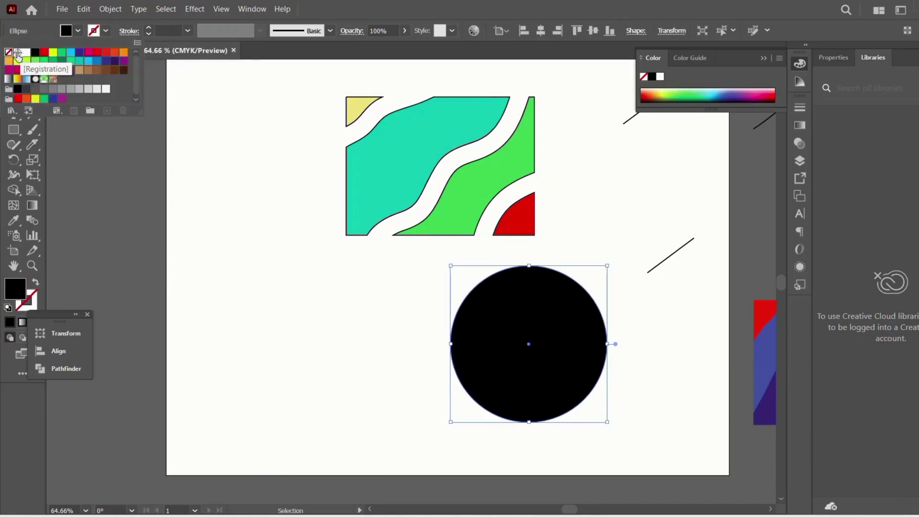
left_click(149, 28)
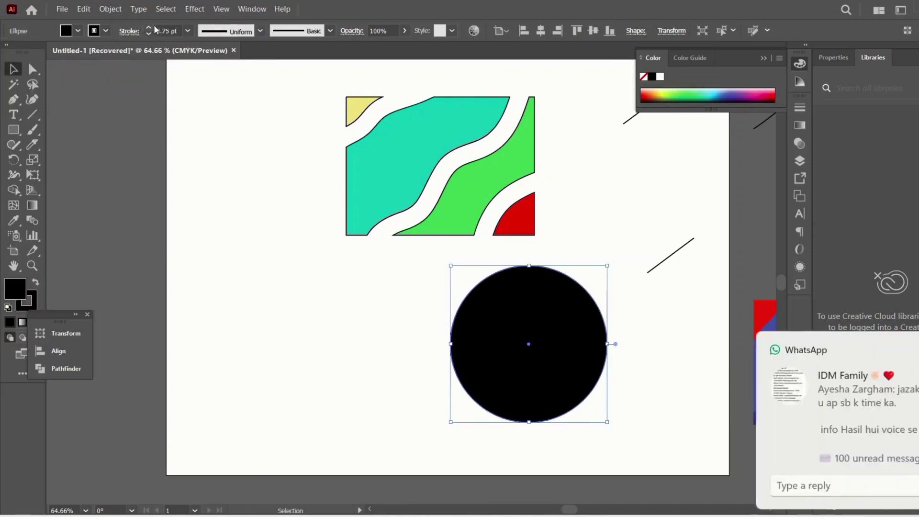
left_click(149, 27)
left_click(149, 28)
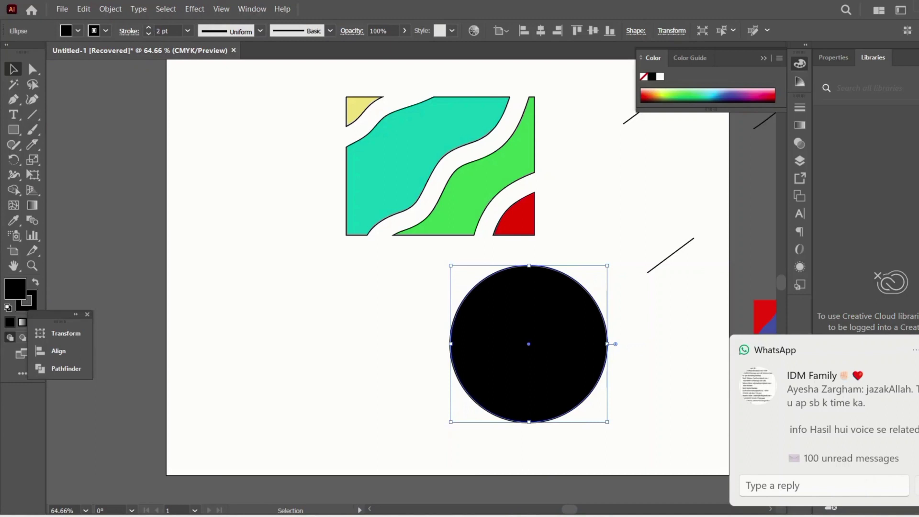
left_click(105, 31)
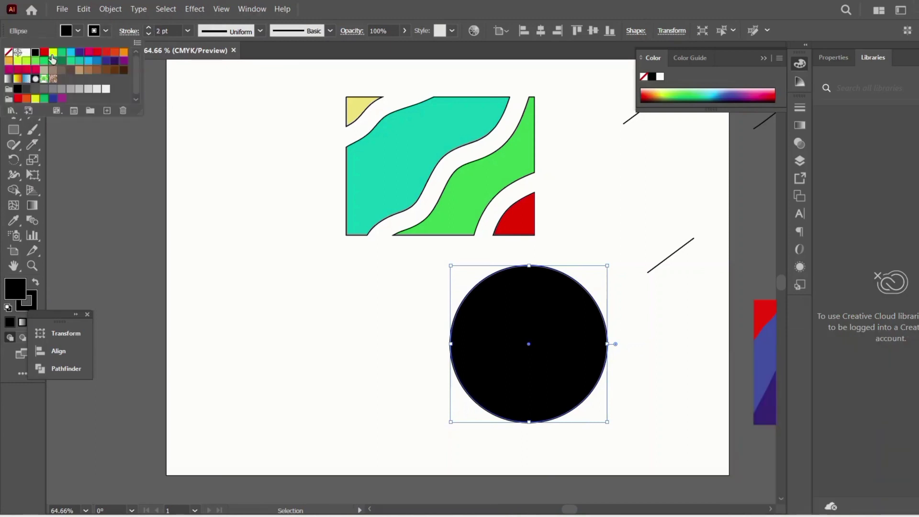
left_click(53, 59)
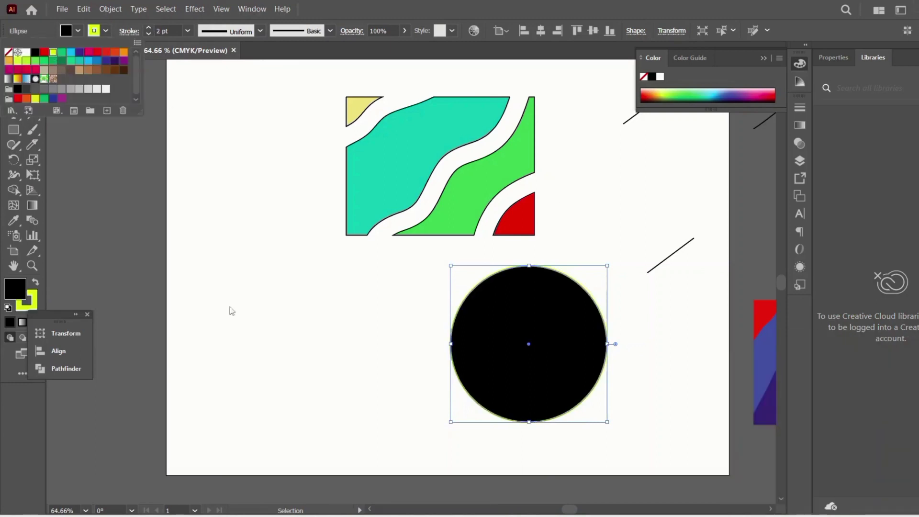
left_click(148, 27)
left_click(149, 28)
left_click(149, 27)
left_click(248, 246)
left_click(560, 390)
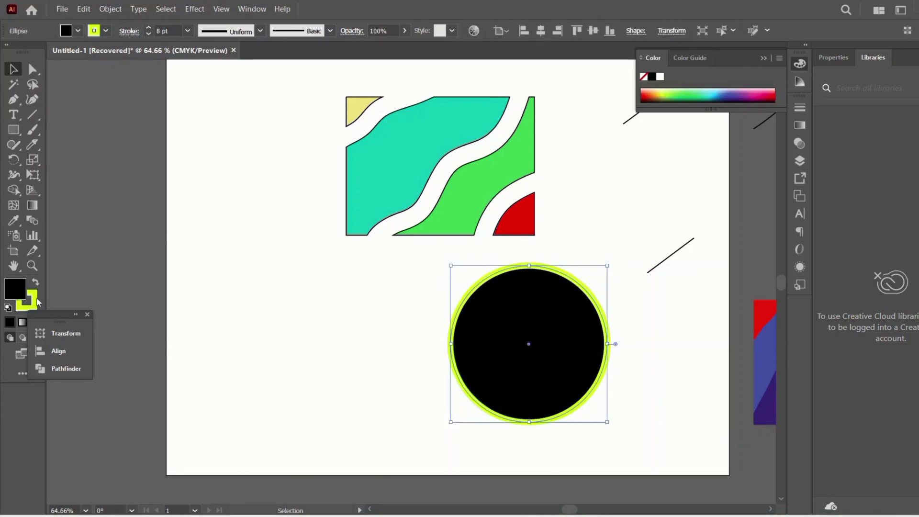
In the Color Picker, try pink shades, then settle the circle's fill on a vivid saturated green
double_click(11, 287)
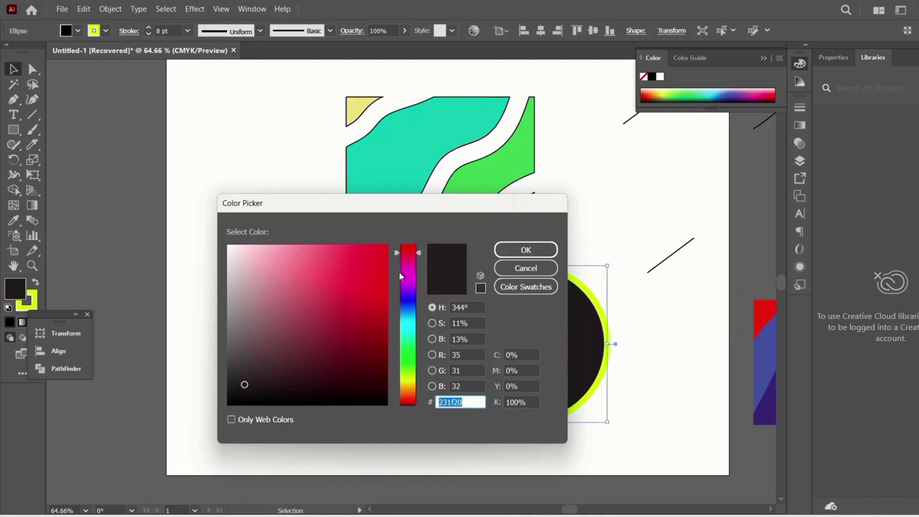
left_click_drag(330, 258, 293, 256)
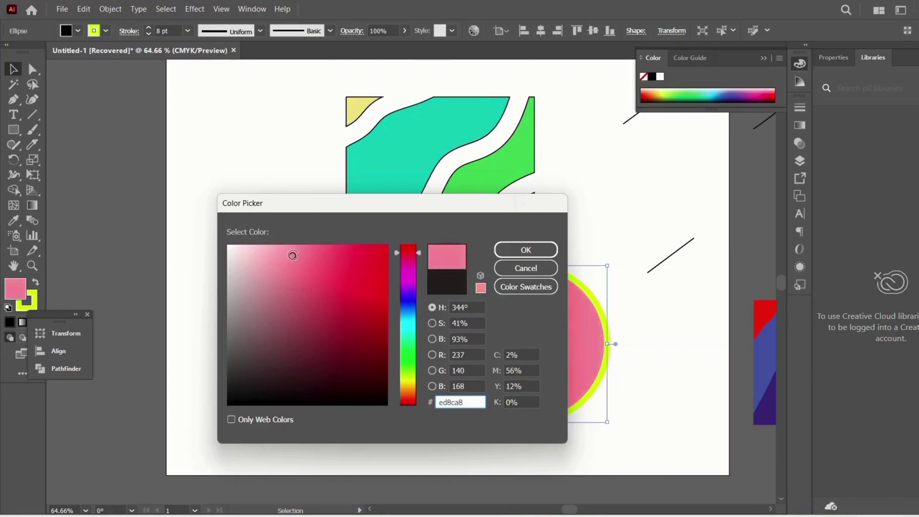
mouse_move(369, 215)
left_mouse_down()
mouse_move(279, 218)
mouse_move(241, 203)
left_mouse_up()
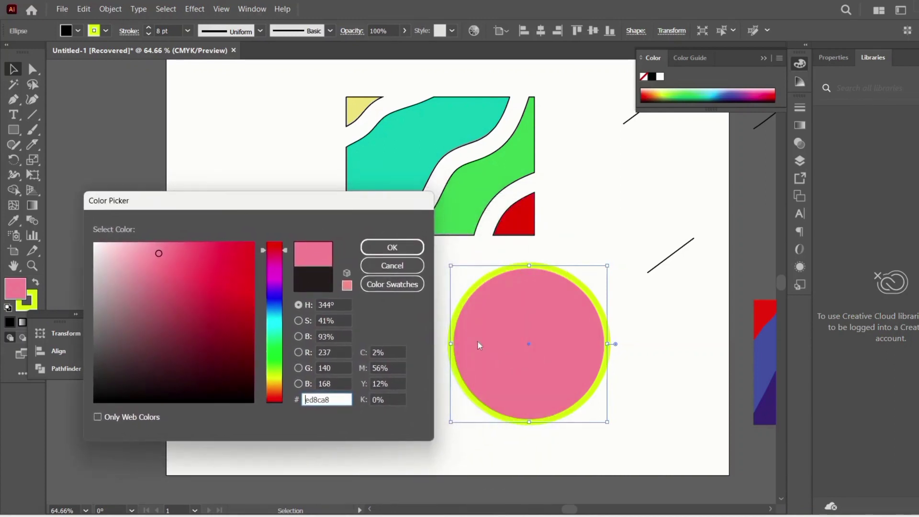
left_click(158, 252)
left_click_drag(243, 250, 152, 252)
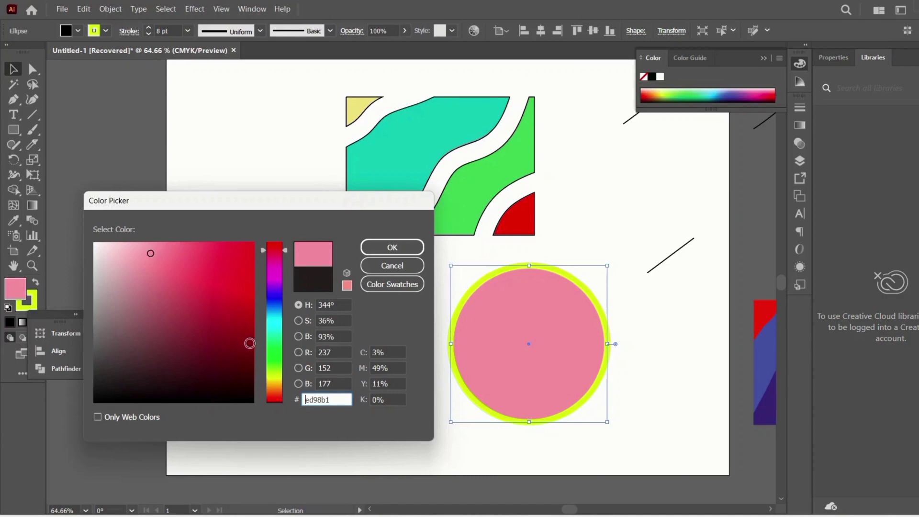
left_click(282, 359)
mouse_move(152, 252)
left_mouse_down()
mouse_move(117, 249)
mouse_move(150, 249)
mouse_move(134, 249)
left_mouse_up()
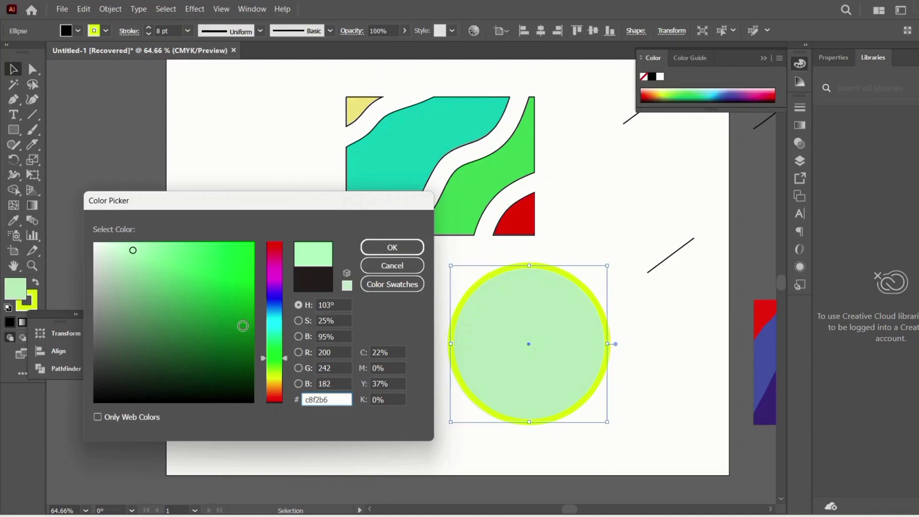
left_click(250, 264)
left_click_drag(250, 259, 249, 252)
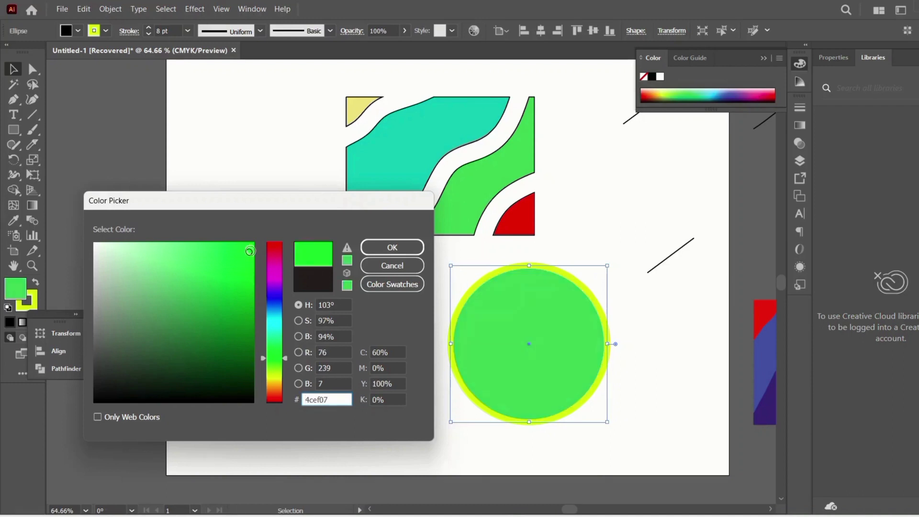
left_click(387, 250)
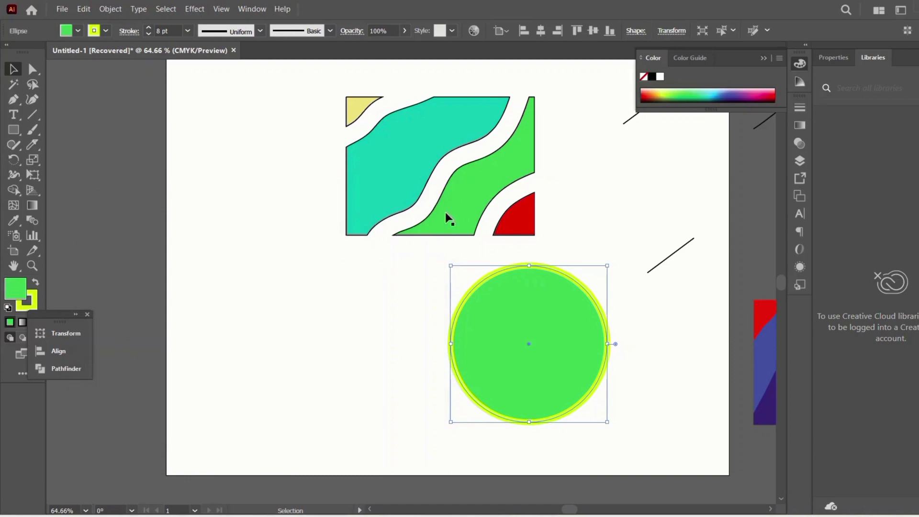
Preview lighter green tints from the Color Guide on the circle, then undo back to bright green
left_click(696, 60)
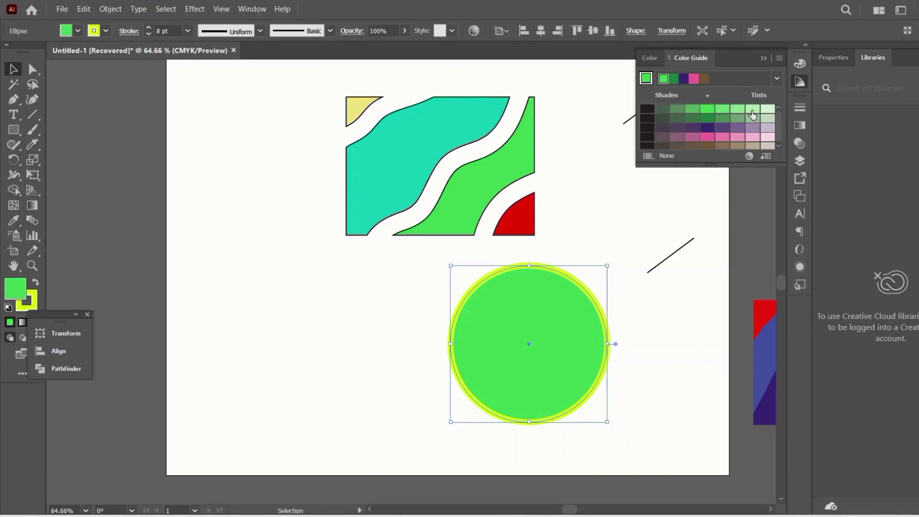
left_click(722, 109)
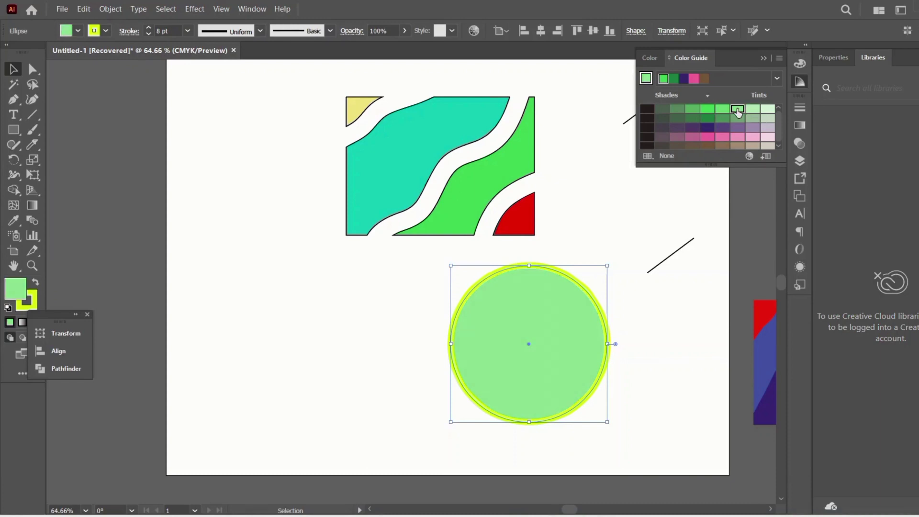
left_click(752, 109)
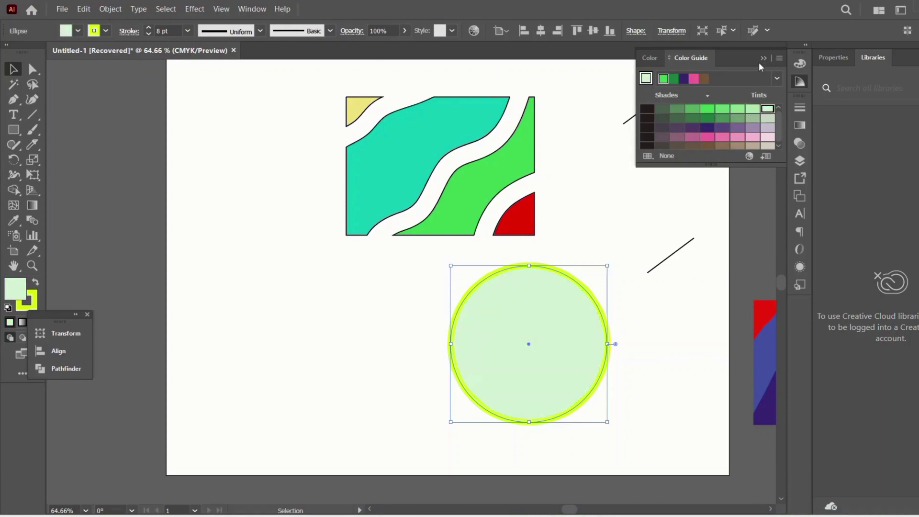
left_click(271, 317)
key("ctrl+z")
key("ctrl+z")
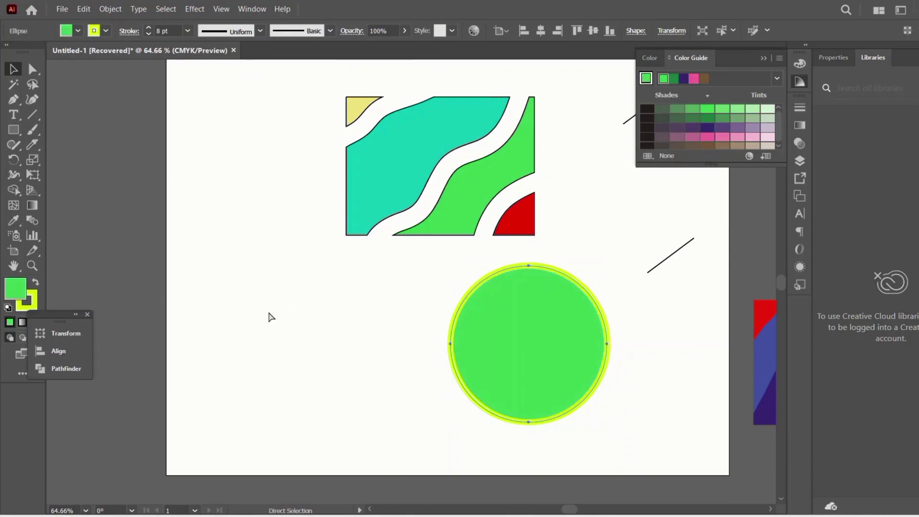
Darken the circle's green fill in the Color Picker and confirm it
double_click(20, 294)
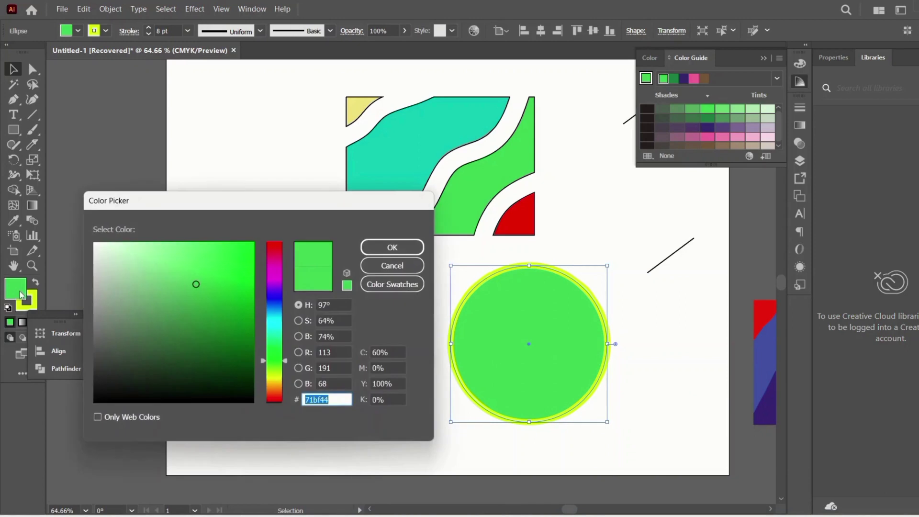
left_click(392, 265)
double_click(11, 296)
left_click(204, 318)
left_click_drag(203, 317, 209, 361)
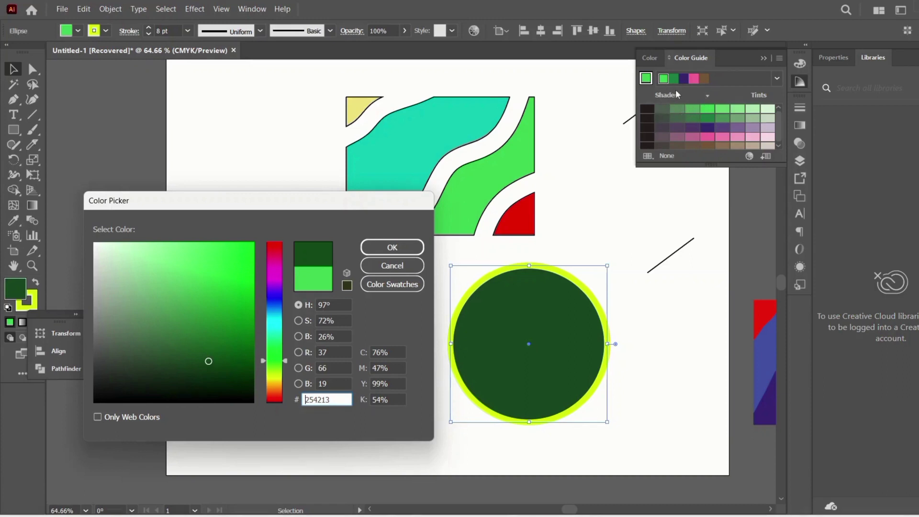
key("Return")
Retune the fill from near-black to a muted mid-green, then switch the picker to S mode
double_click(14, 289)
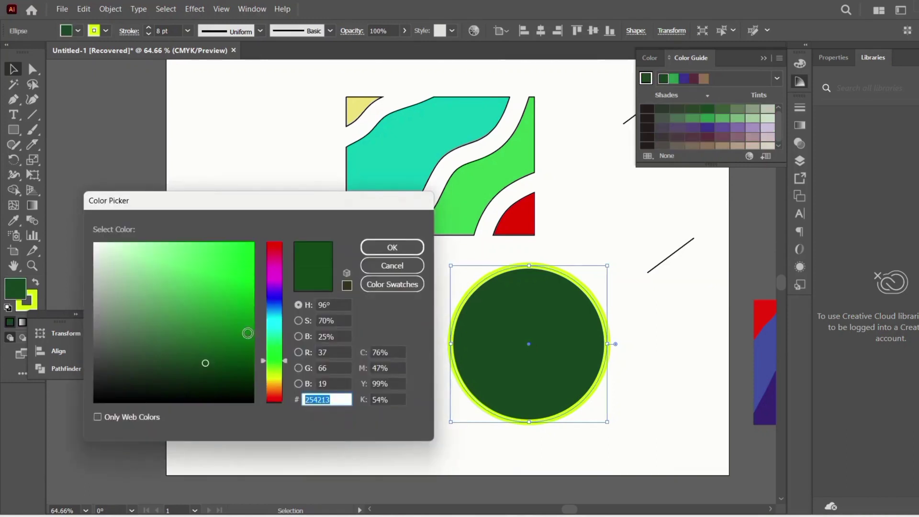
left_click_drag(205, 363, 173, 369)
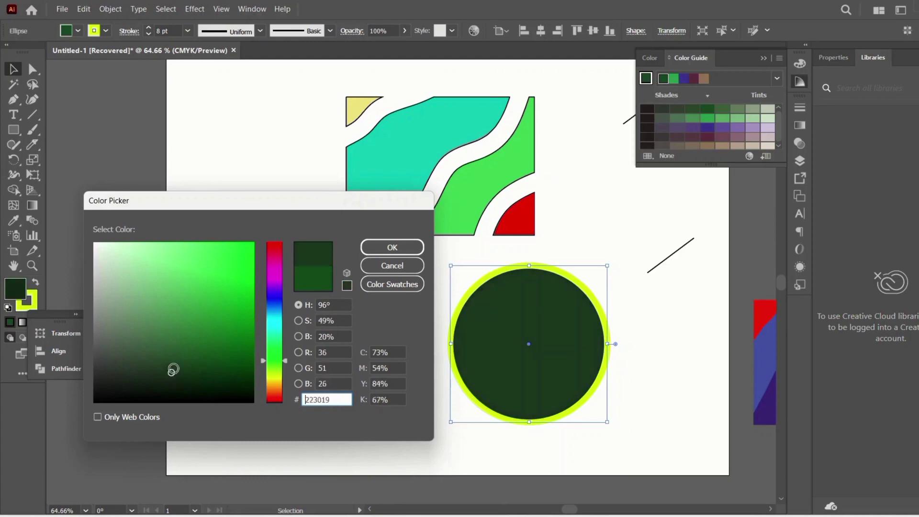
left_click_drag(173, 369, 210, 407)
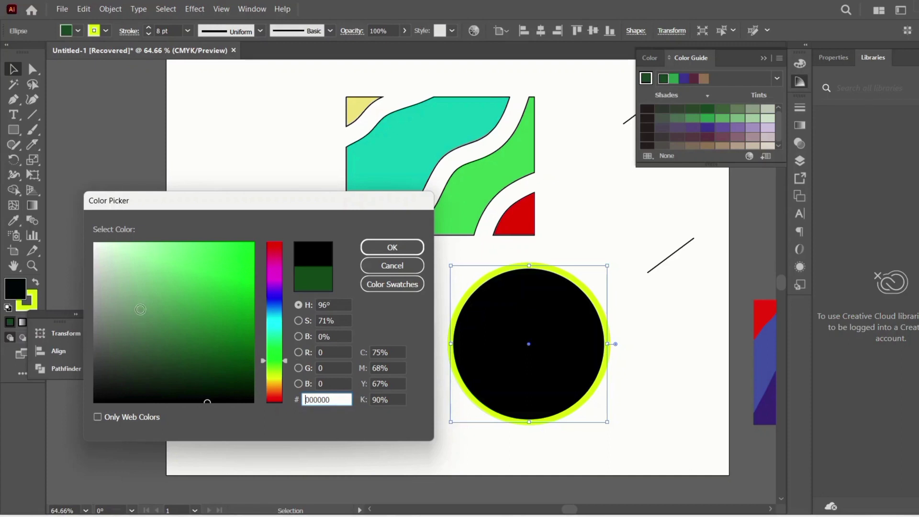
left_click(152, 319)
left_click_drag(152, 319, 140, 319)
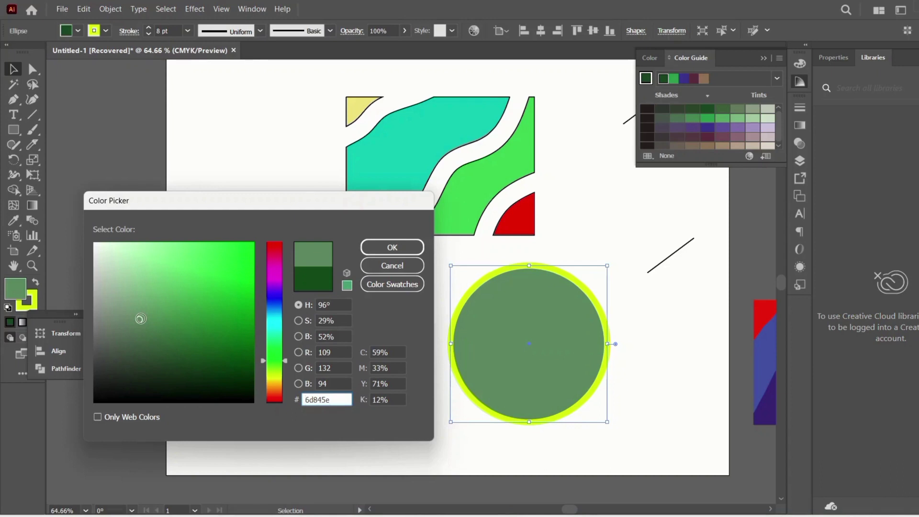
mouse_move(140, 319)
left_mouse_down()
mouse_move(113, 318)
mouse_move(163, 318)
left_mouse_up()
left_click(301, 305)
left_click(299, 321)
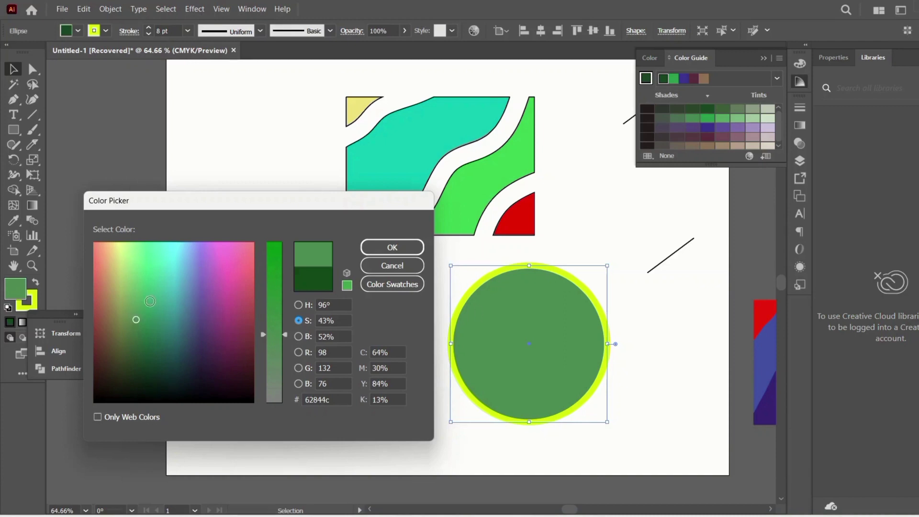
Trial lighter and darker greens, then soften the fill to greyish sage in B mode, ending in R mode
left_click_drag(132, 317, 134, 294)
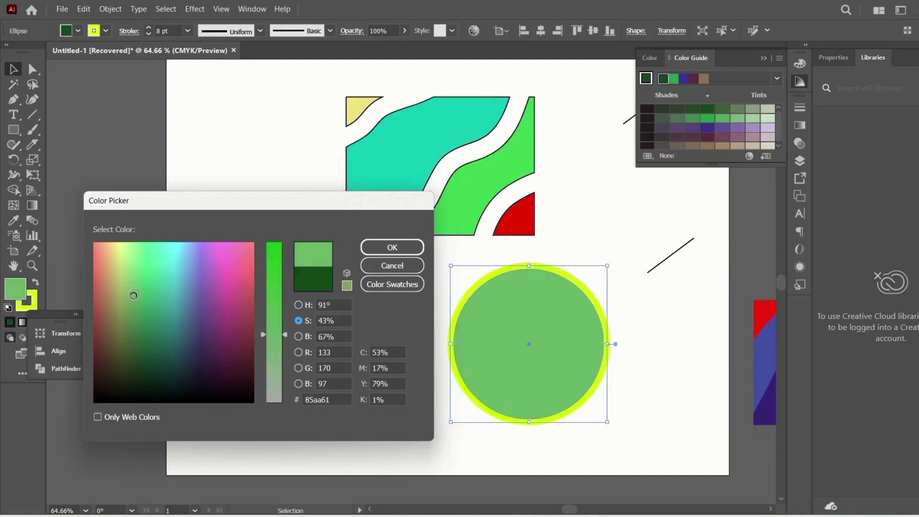
left_click(134, 277)
left_click(136, 321)
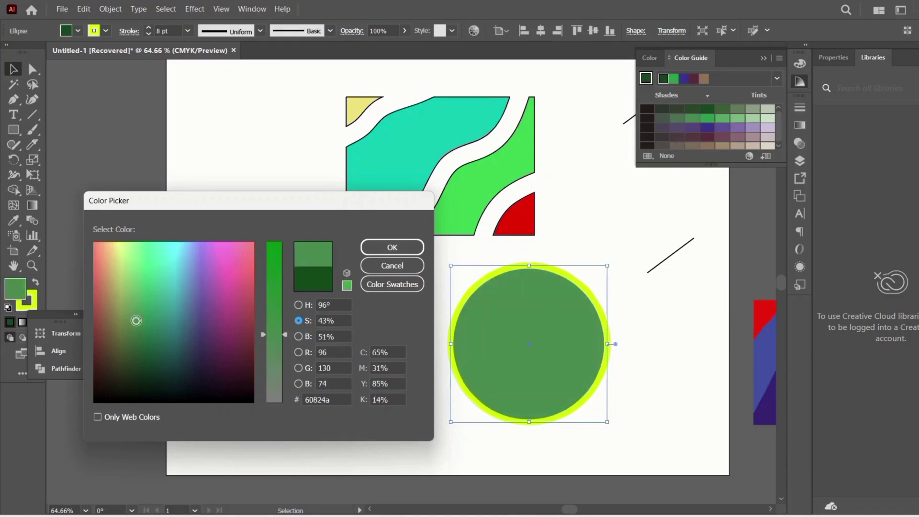
left_click(134, 343)
left_click(141, 299)
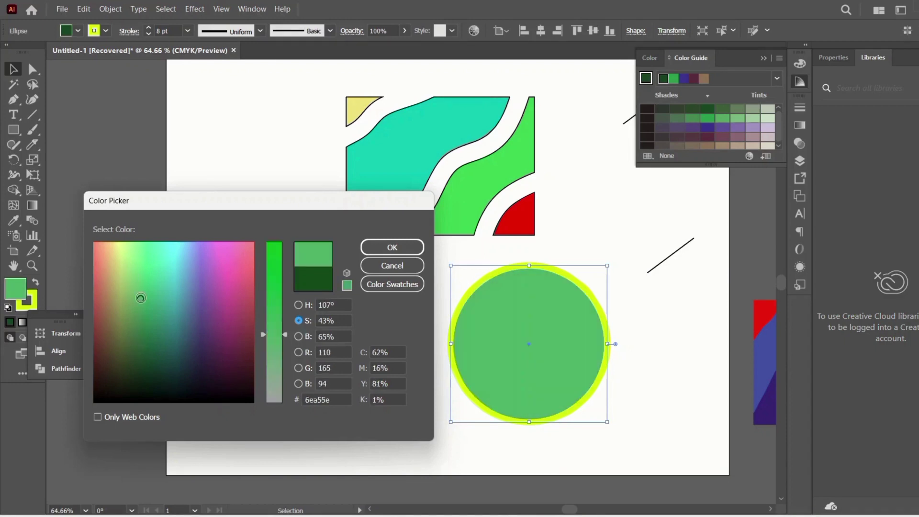
left_click(134, 292)
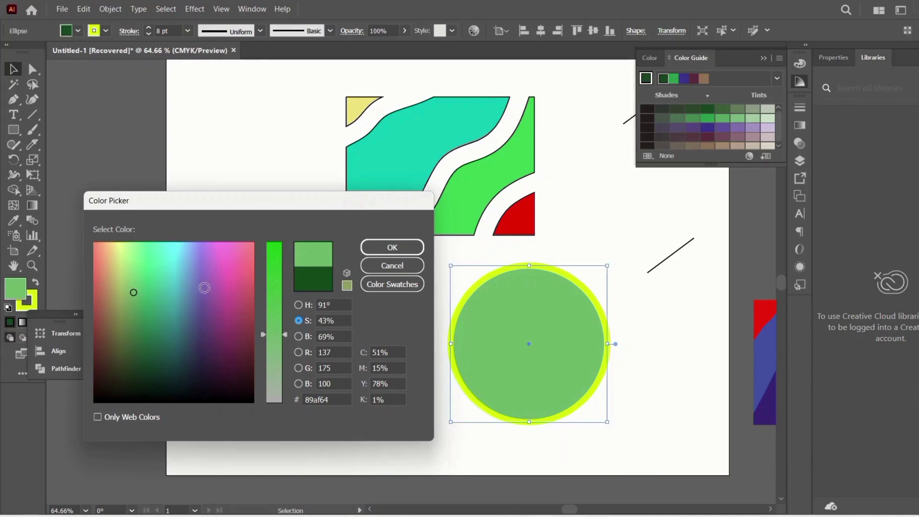
left_click(298, 337)
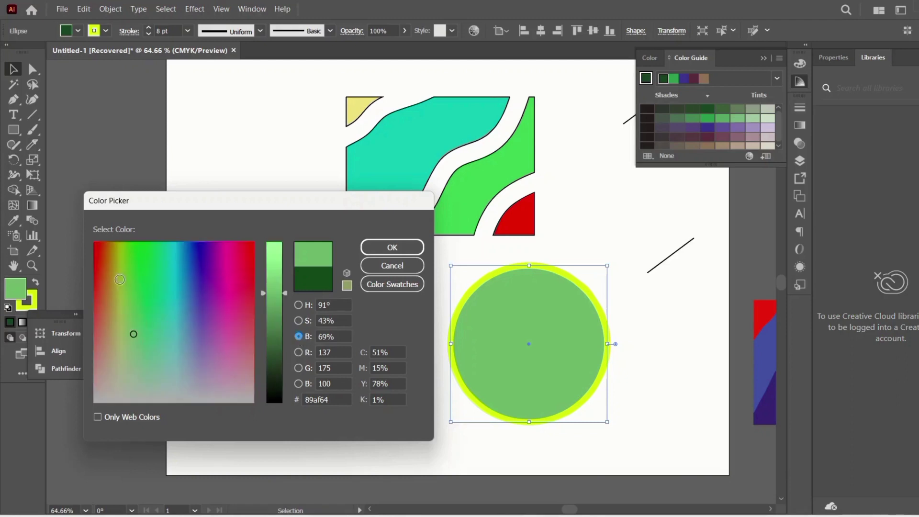
mouse_move(132, 274)
left_mouse_down()
mouse_move(134, 261)
mouse_move(132, 359)
left_mouse_up()
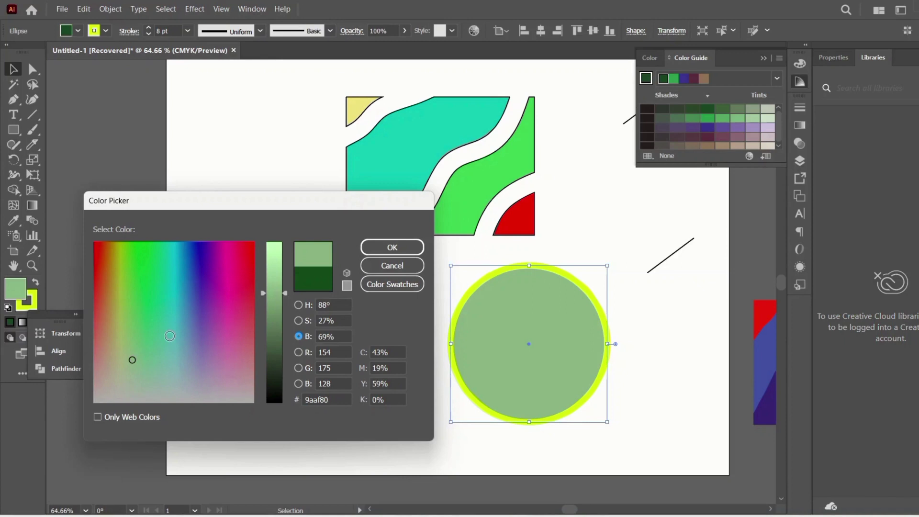
left_click(301, 353)
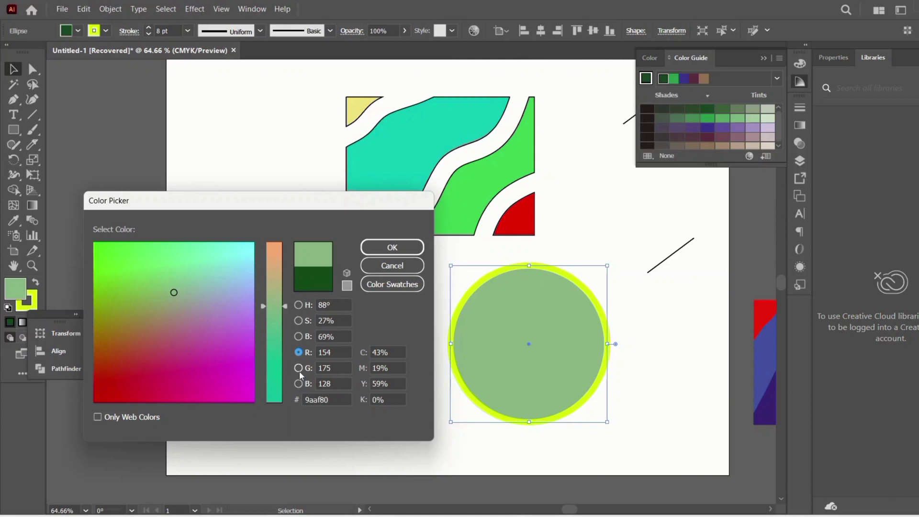
Cycle the picker through G and B modes and shift the fill to pale yellow
left_click(300, 372)
left_click(299, 385)
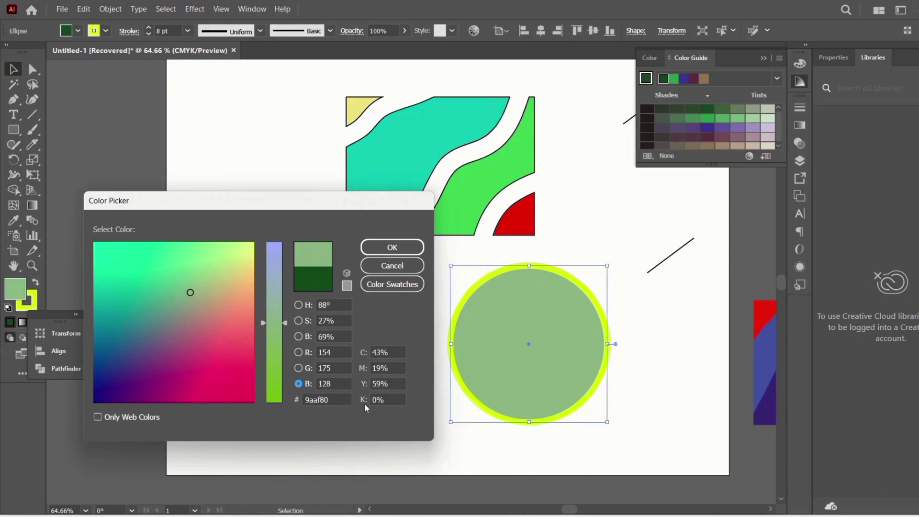
left_click_drag(225, 289, 245, 262)
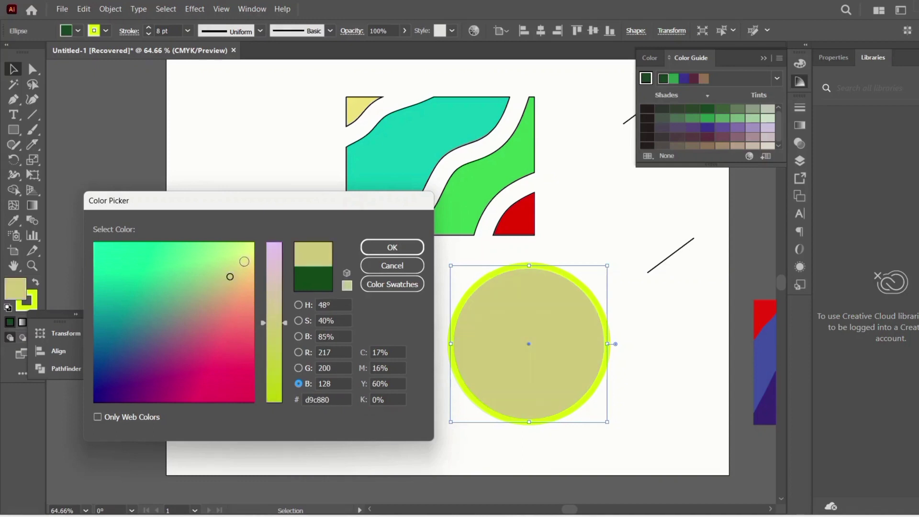
Raise the fill's cyan to 32% and set magenta to 40%
left_click(378, 352)
key("Up")
key("Up")
key("Up")
key("Up")
key("Up")
key("Up")
key("shift+Up")
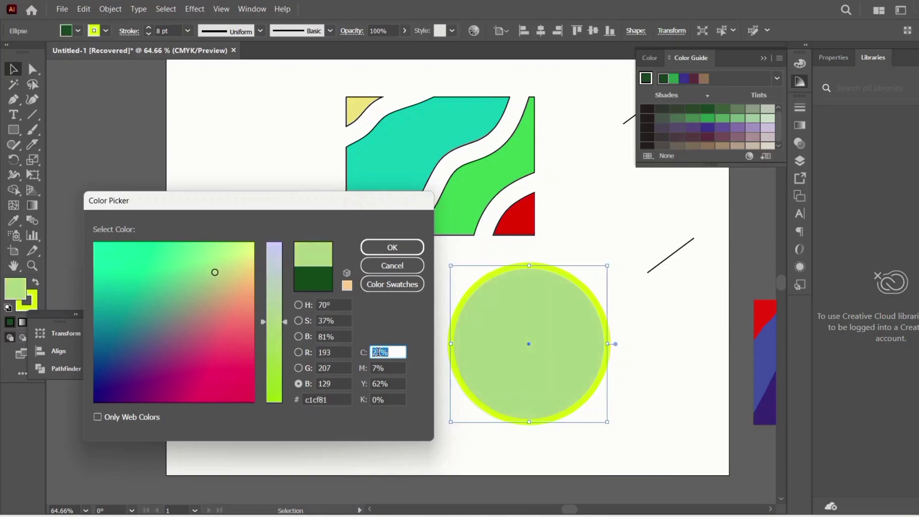
key("Up")
key("Up")
key("Up")
key("Up")
key("Up")
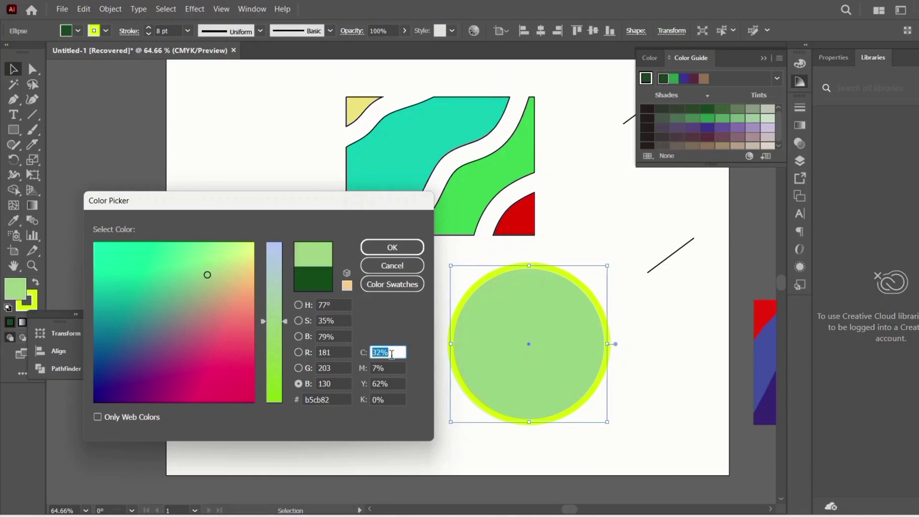
left_click(383, 366)
type("15")
key("BackSpace")
type("40")
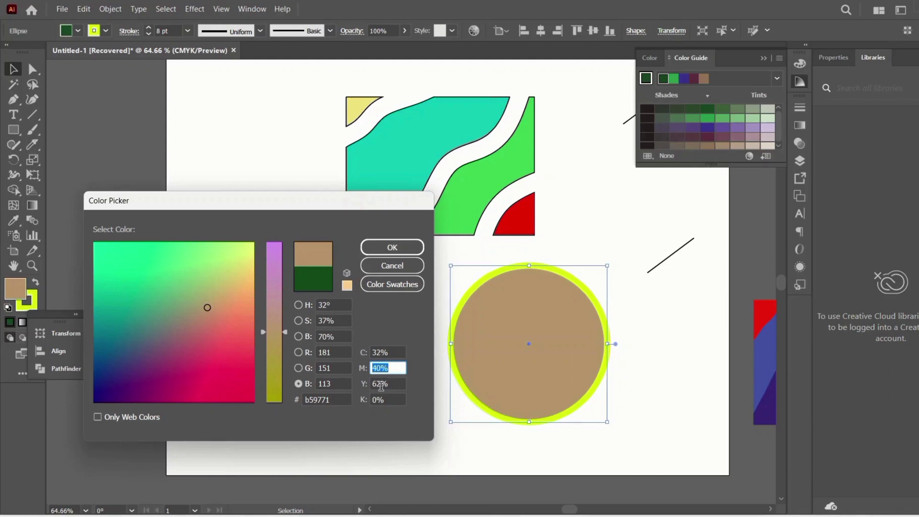
Set yellow to 100% and scroll black up to 70% for a deep olive brown
left_click(380, 383)
double_click(380, 383)
type("93")
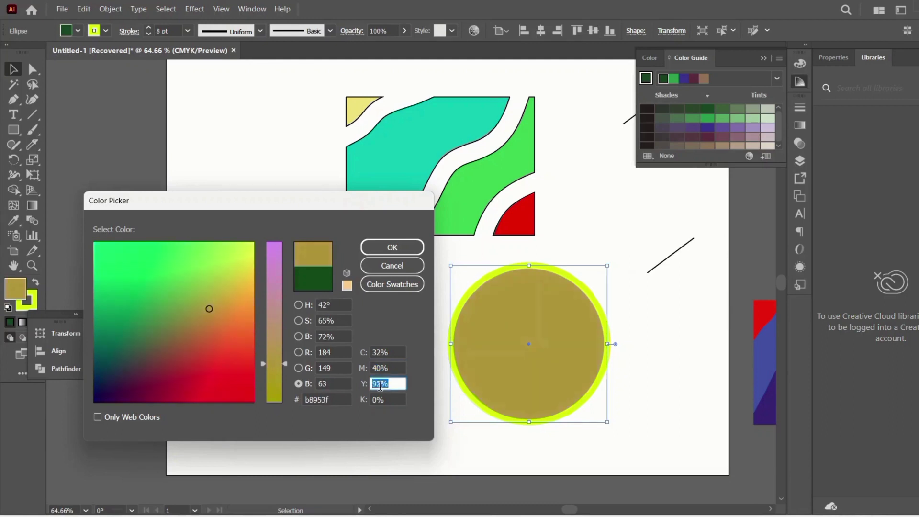
type("100")
left_click(379, 399)
scroll(378, 399, "up", 20)
scroll(379, 399, "up", 20)
scroll(380, 400, "up", 20)
scroll(380, 399, "up", 3)
scroll(379, 399, "up", 2)
scroll(380, 399, "up", 2)
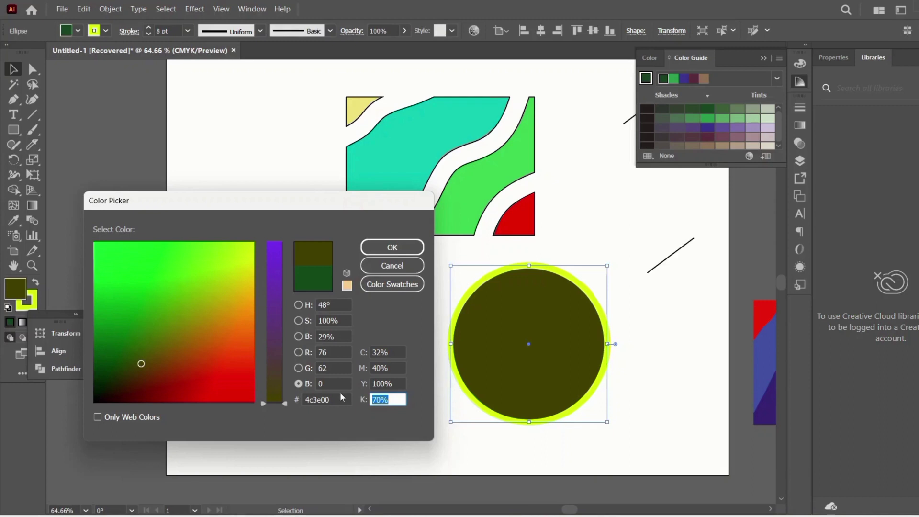
left_click(316, 422)
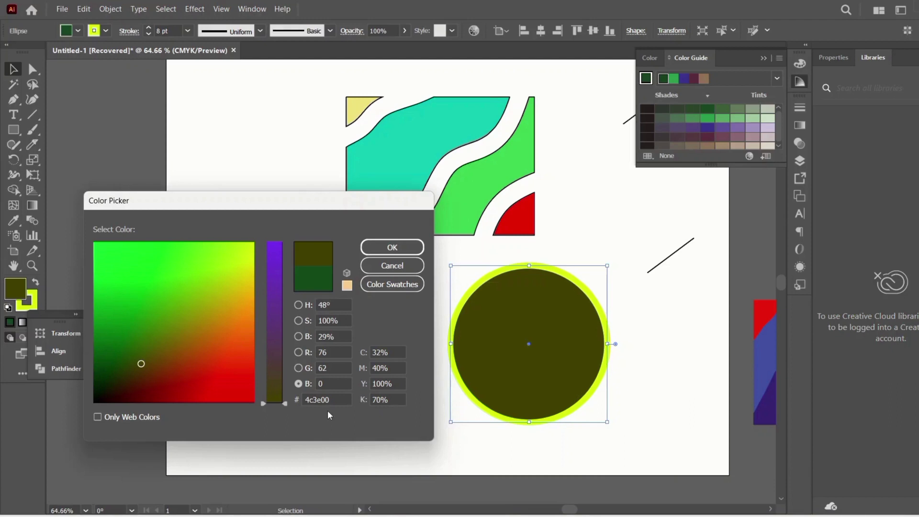
left_click(308, 400)
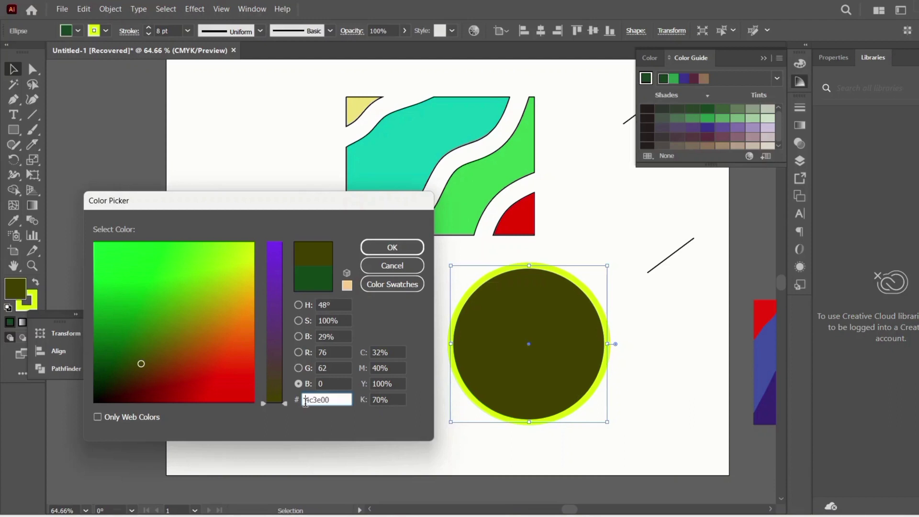
left_click_drag(309, 402, 312, 402)
left_click_drag(314, 401, 319, 403)
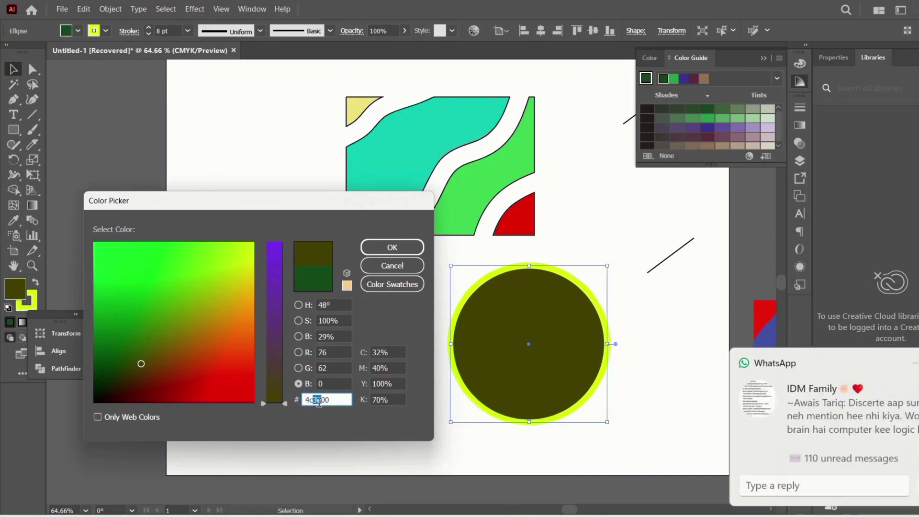
left_click_drag(313, 399, 322, 399)
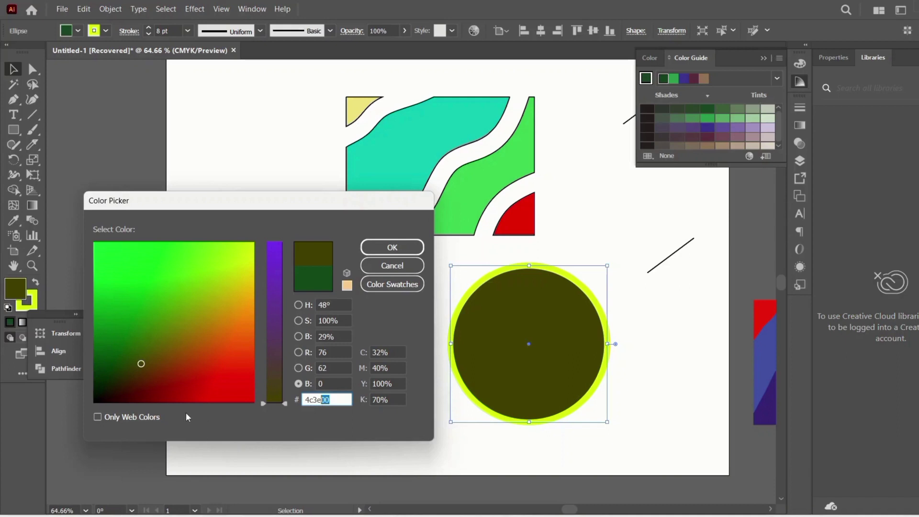
Enable Only Web Colors, preview green, lime, yellow and orange fills, then cancel all changes
left_click(97, 416)
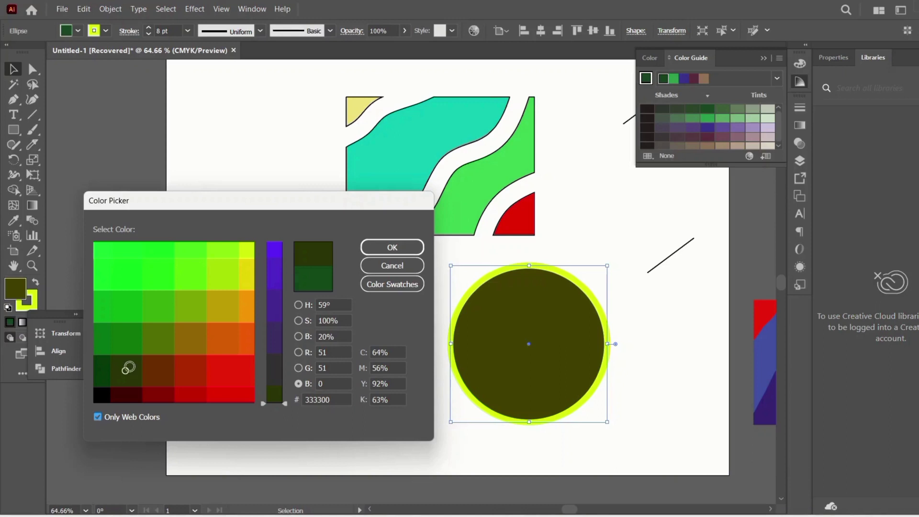
left_click(156, 308)
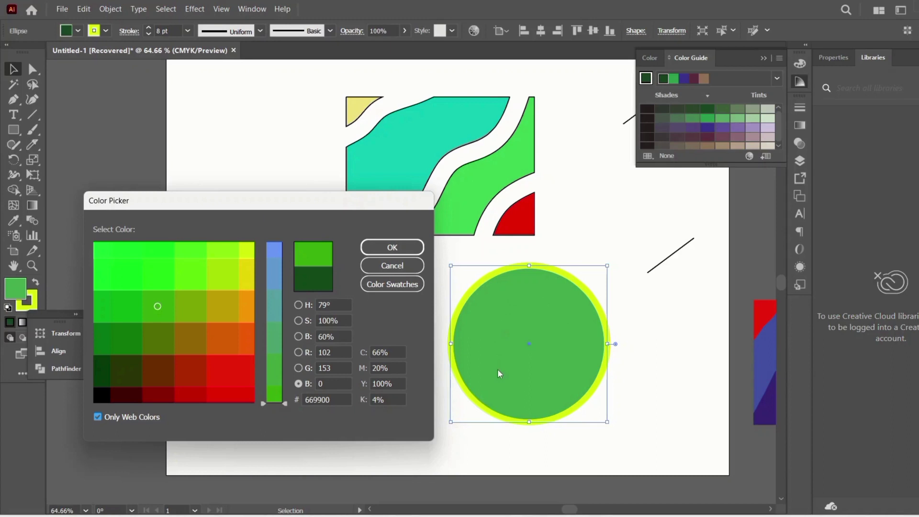
left_click(191, 253)
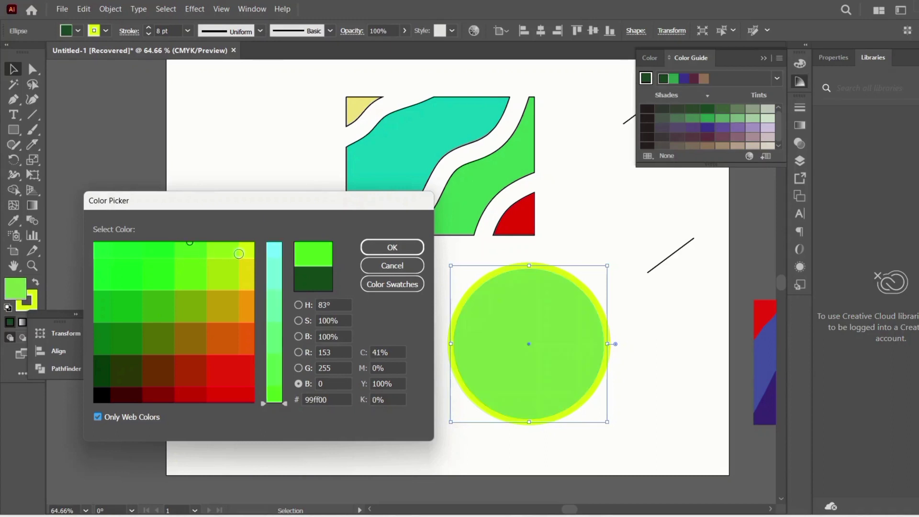
left_click(246, 251)
left_click(245, 283)
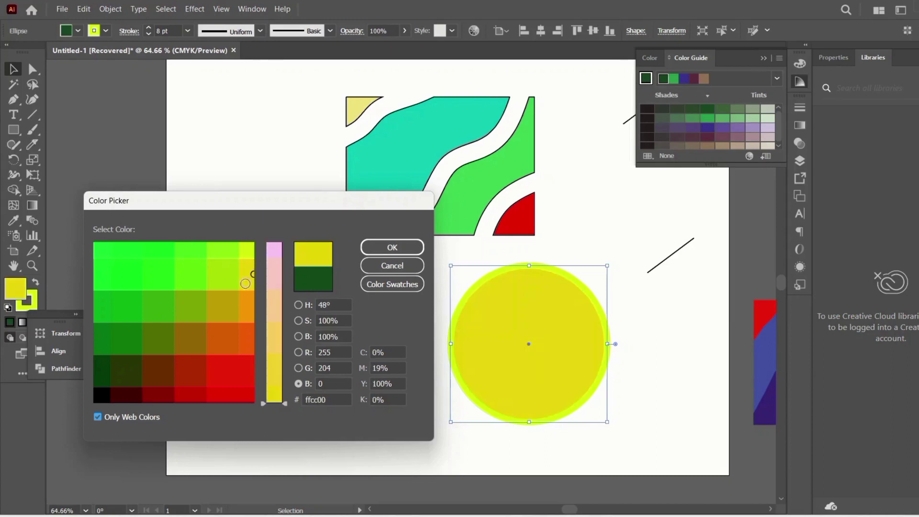
left_click(244, 330)
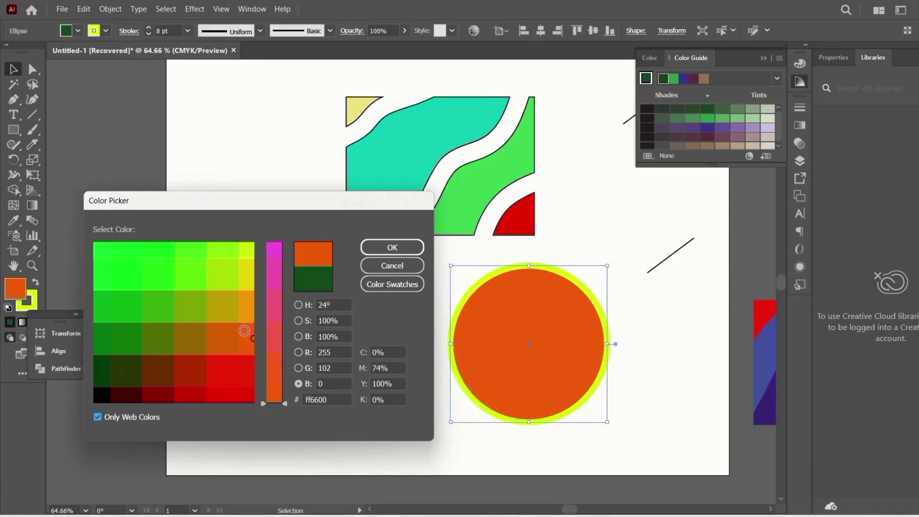
left_click(383, 266)
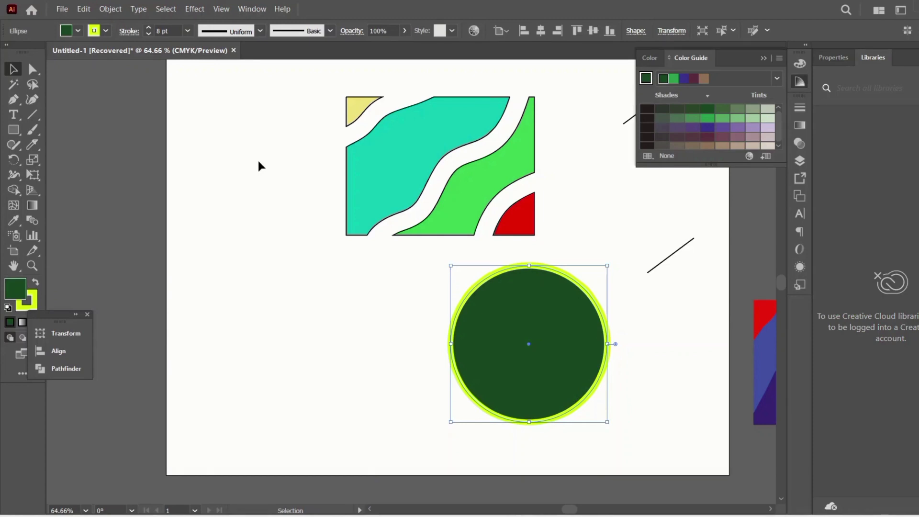
Collapse the Color/Color Guide panel to its dock icon
left_click(765, 59)
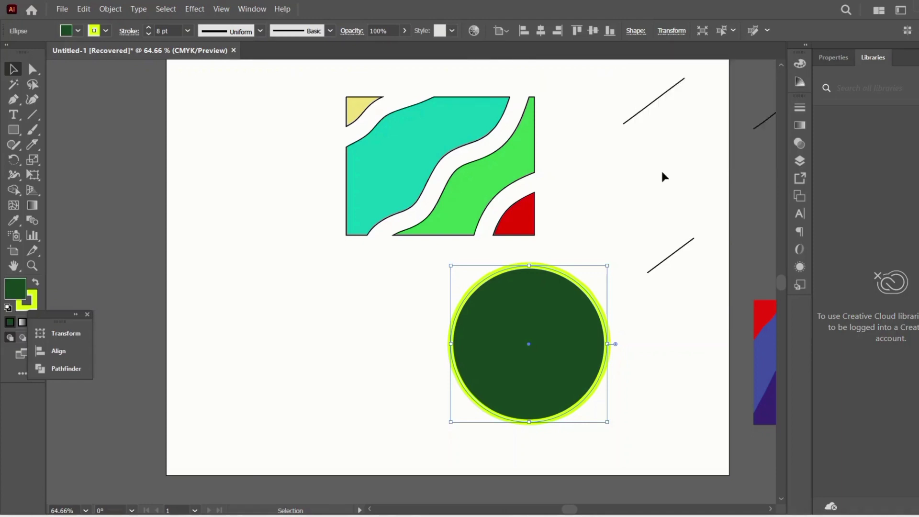